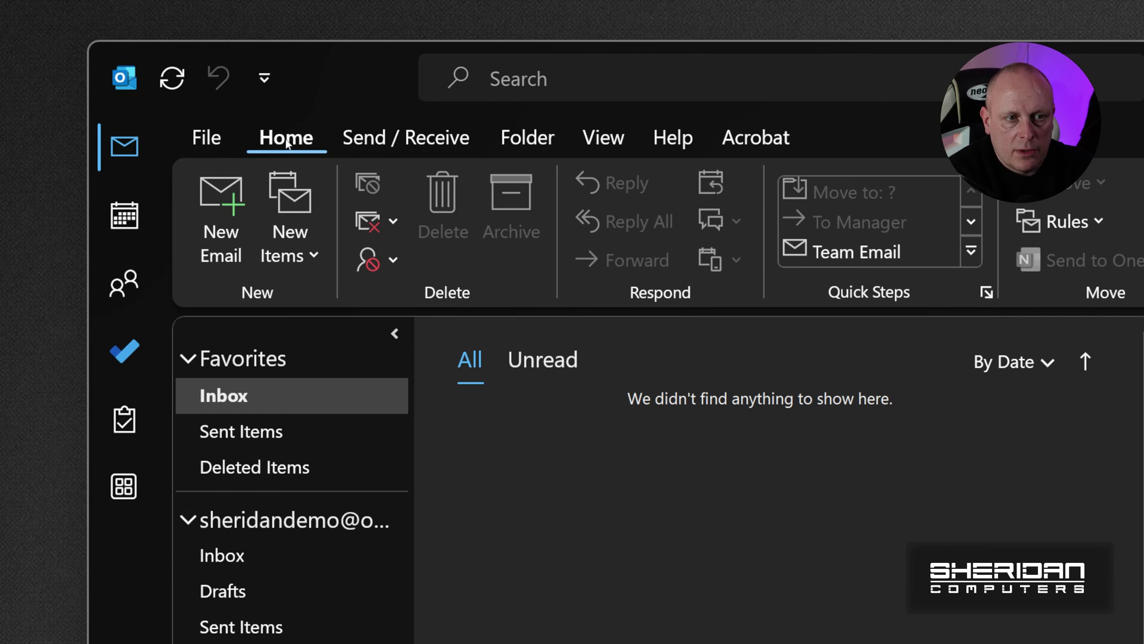
Start a new, untitled contact group from the Home tab's New Items > More Items menu
{"action": "left_click", "coordinate": [309, 256]}
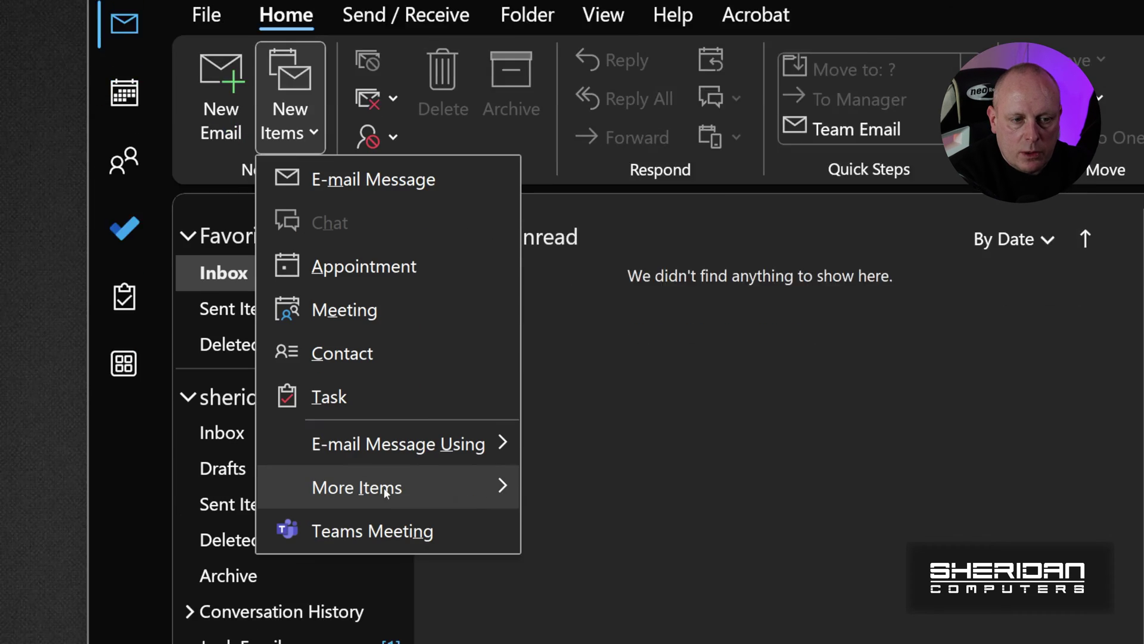
{"action": "mouse_move", "coordinate": [386, 491]}
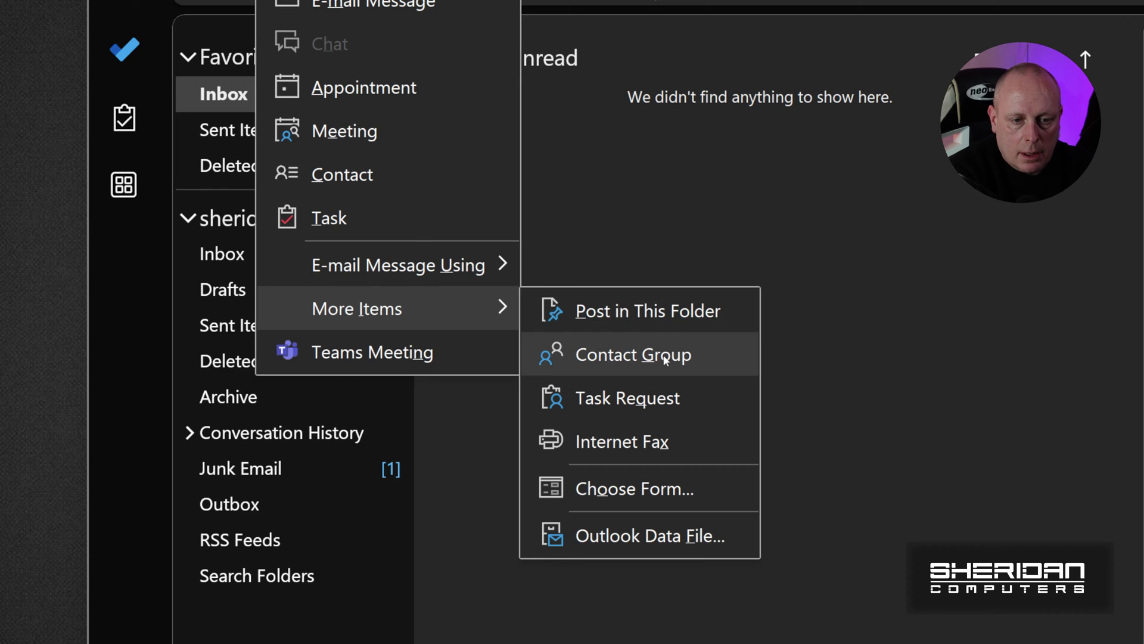
{"action": "left_click", "coordinate": [666, 358]}
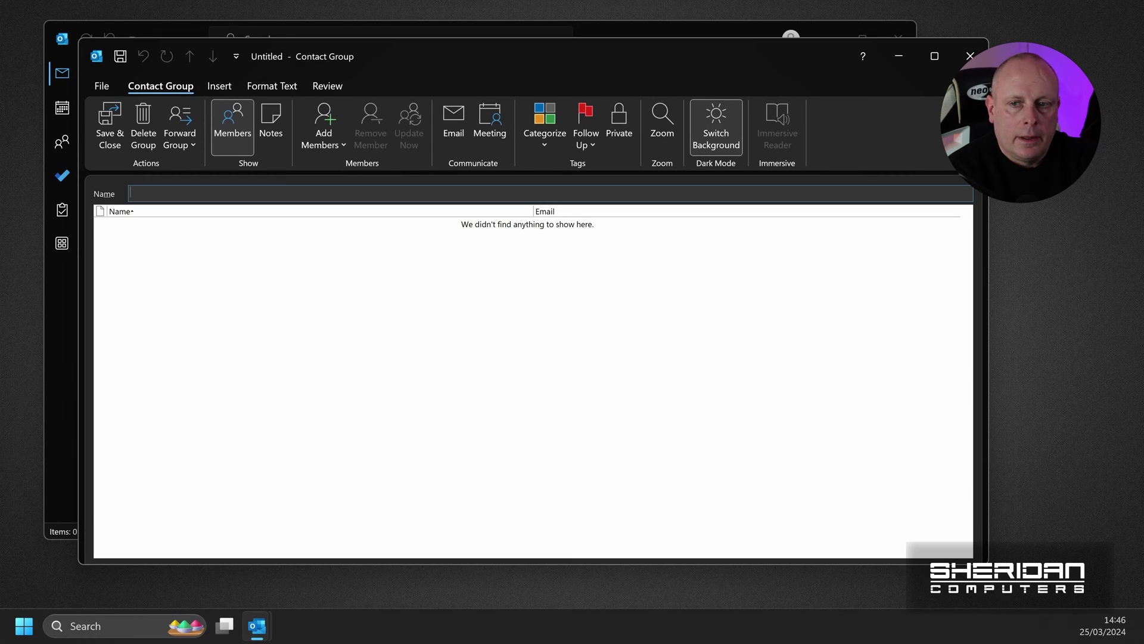
Close the untitled contact group and switch to the People view
{"action": "left_click", "coordinate": [970, 55]}
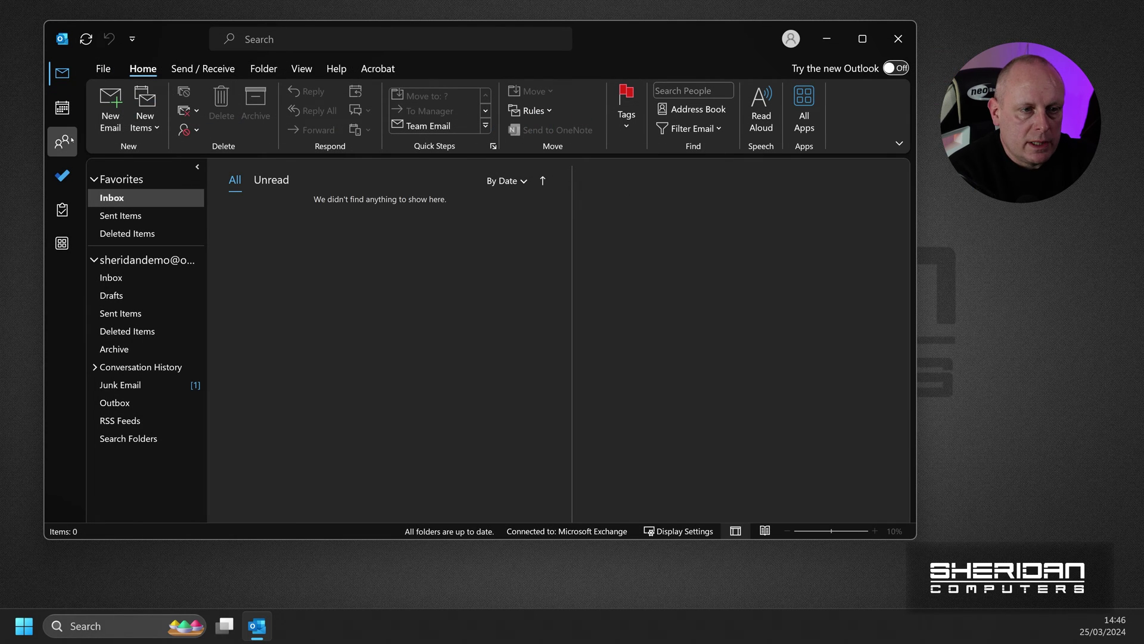
{"action": "mouse_move", "coordinate": [60, 143]}
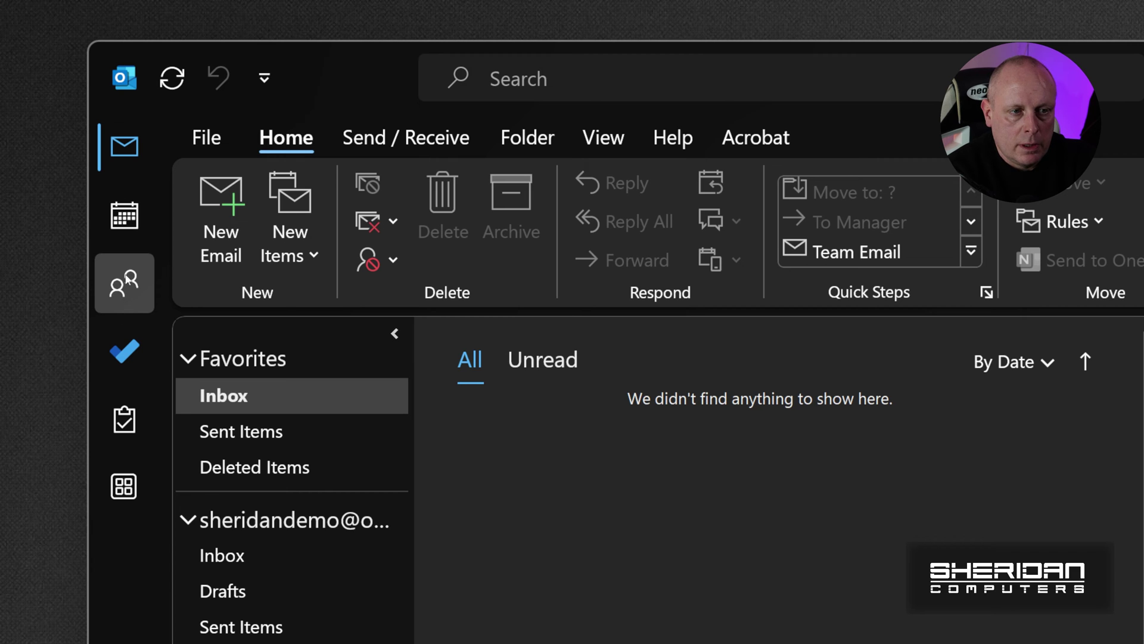
{"action": "left_click", "coordinate": [125, 287]}
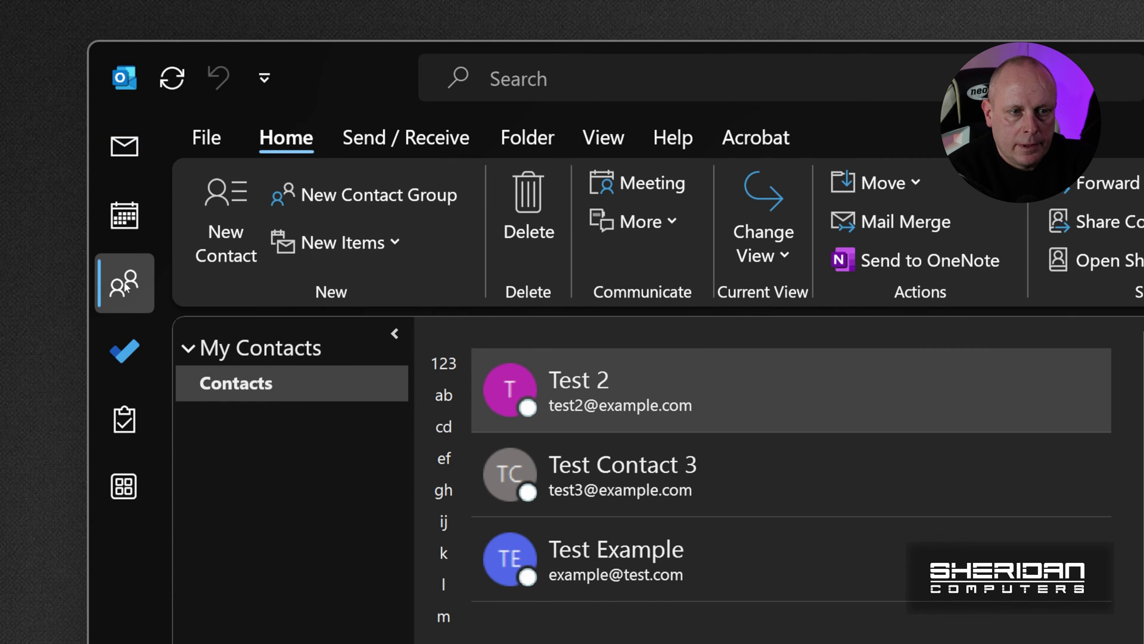
Create a new contact group named 'YouTube Demo' and show its Add Members choices
{"action": "left_click", "coordinate": [390, 200]}
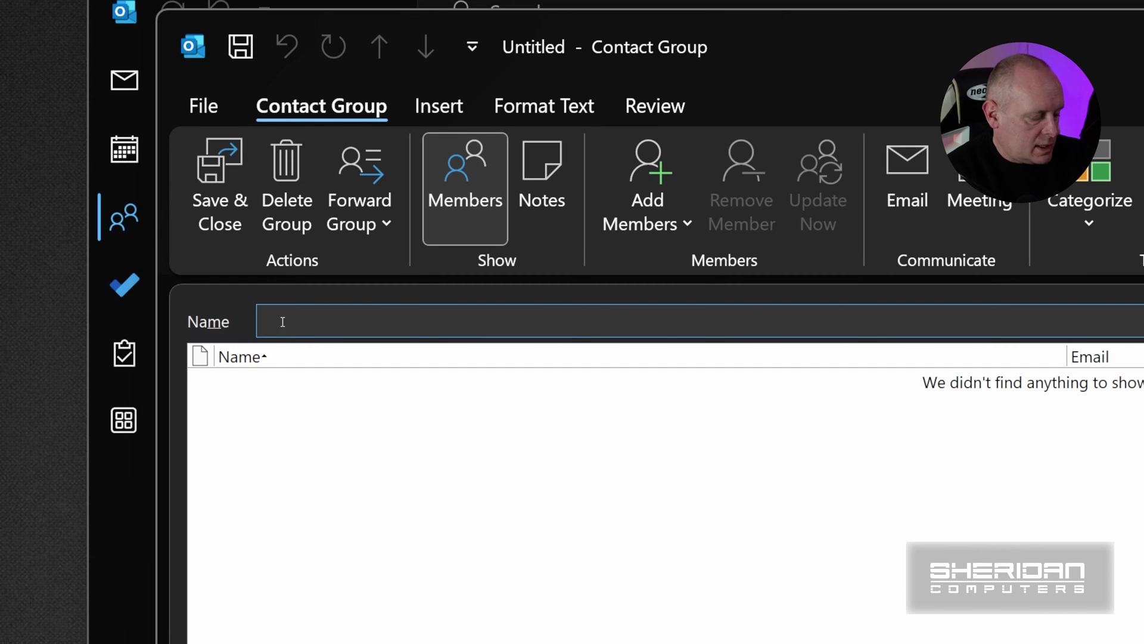
{"action": "type", "text": "YouTube Demo"}
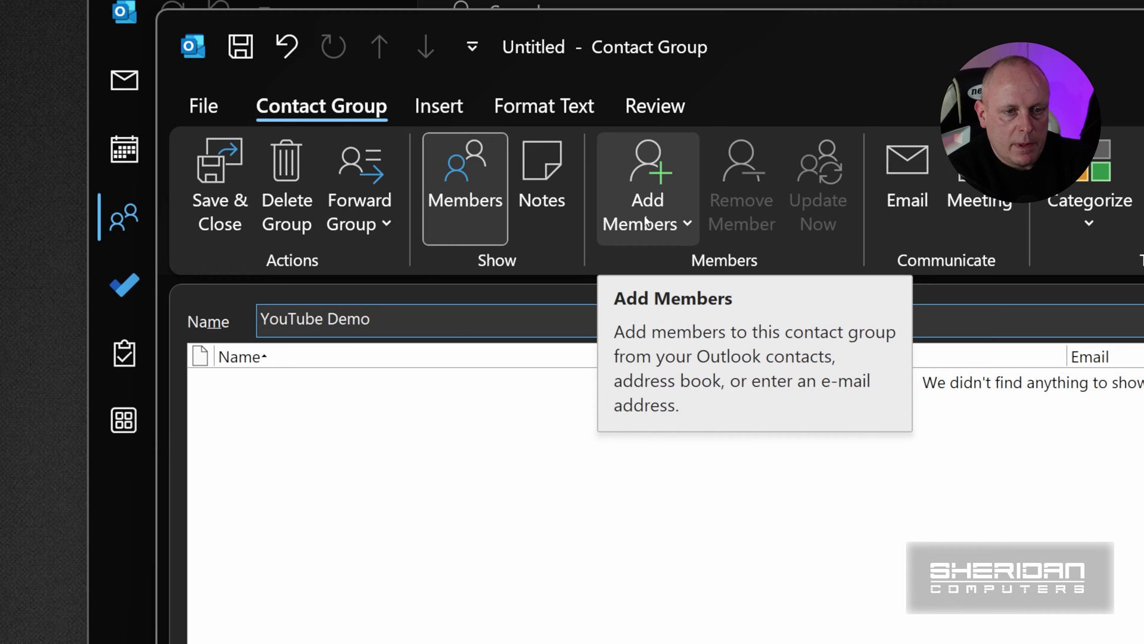
{"action": "left_click", "coordinate": [647, 223]}
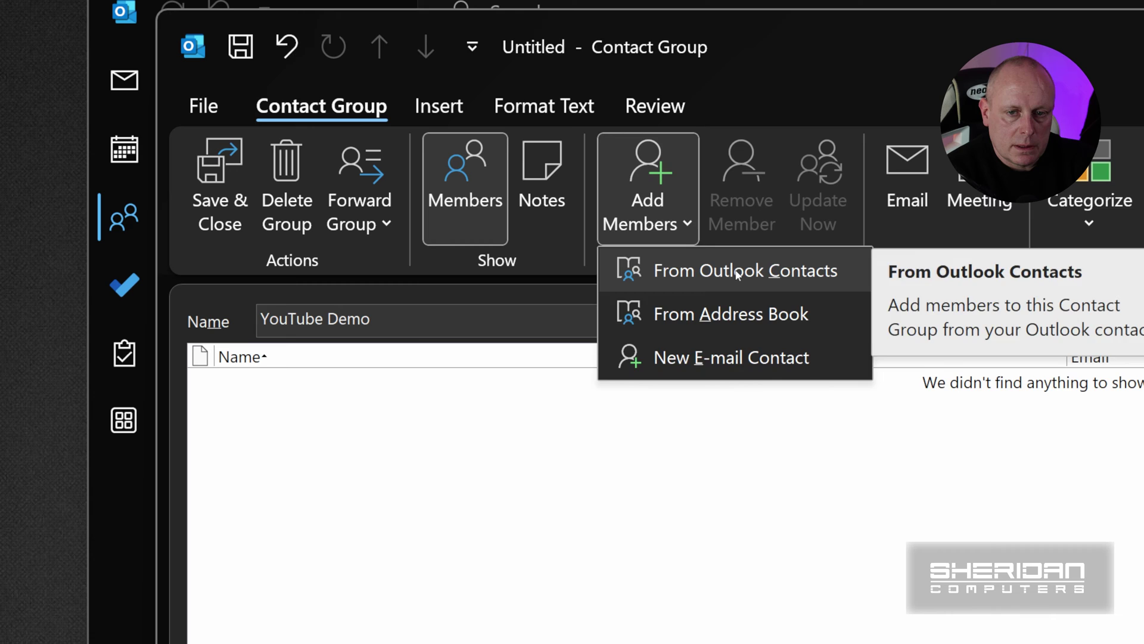
{"action": "left_click", "coordinate": [737, 273]}
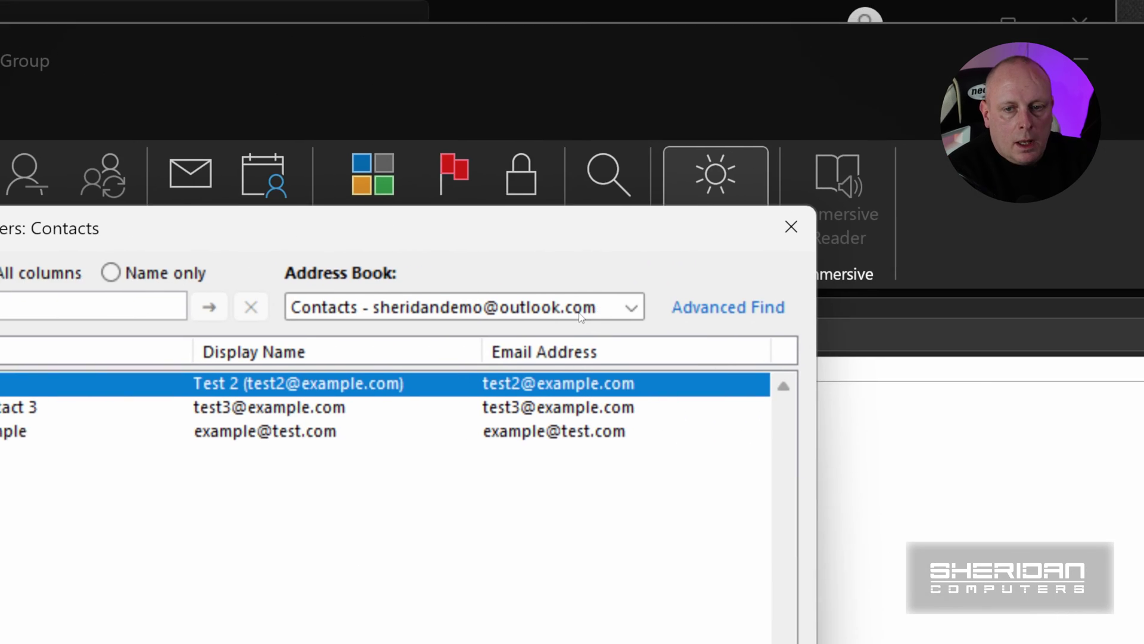
{"action": "left_click", "coordinate": [581, 316]}
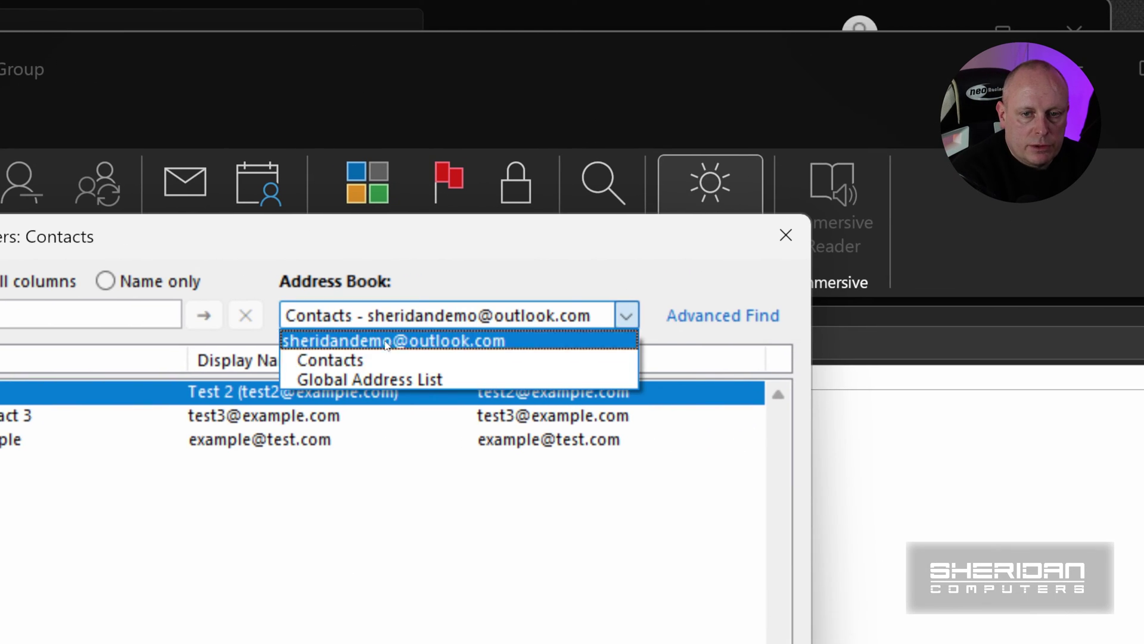
{"action": "left_click", "coordinate": [370, 379]}
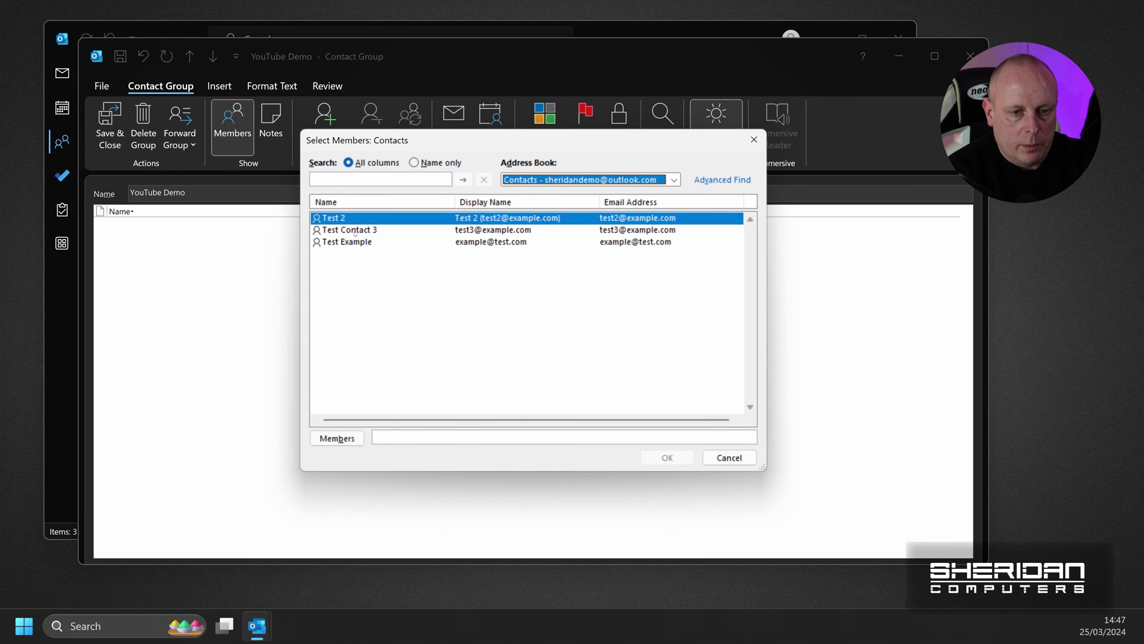
{"action": "left_click", "coordinate": [355, 231]}
{"action": "left_click", "coordinate": [337, 440]}
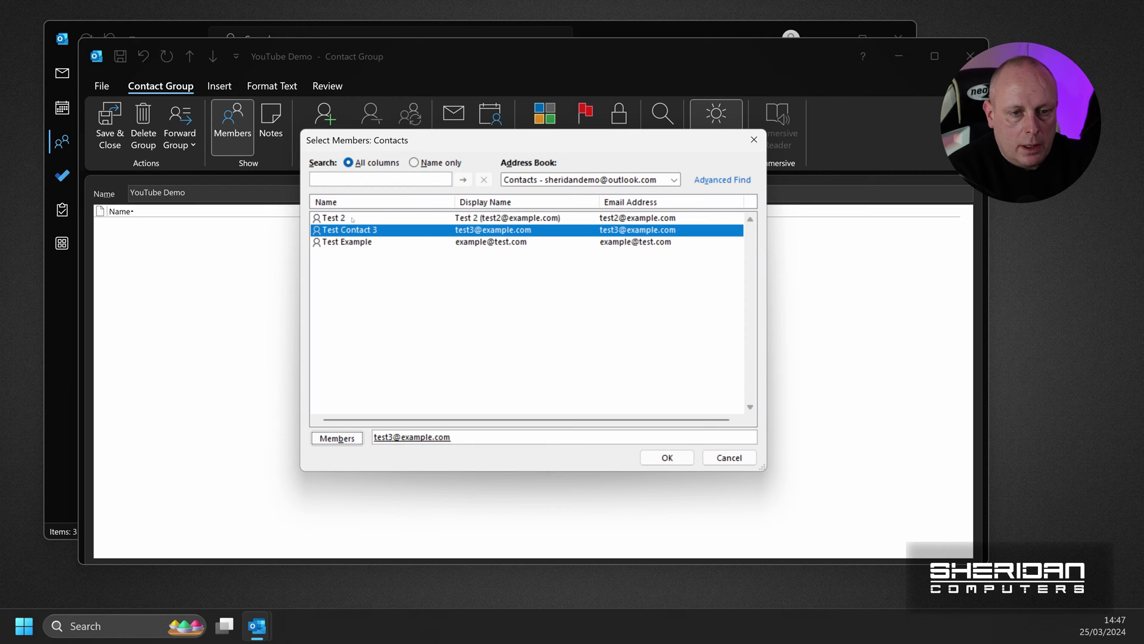
Select Test 2, Test Contact 3 and Test Example together and add them as members
{"action": "left_click", "coordinate": [352, 220]}
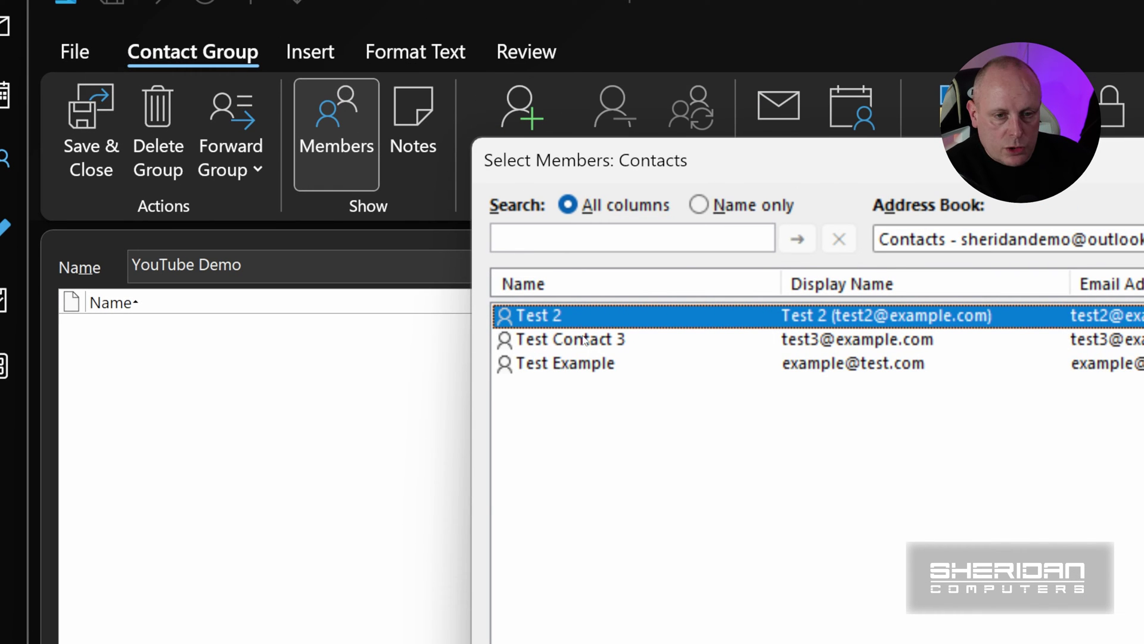
{"action": "left_click", "coordinate": [590, 364], "text": "ctrl"}
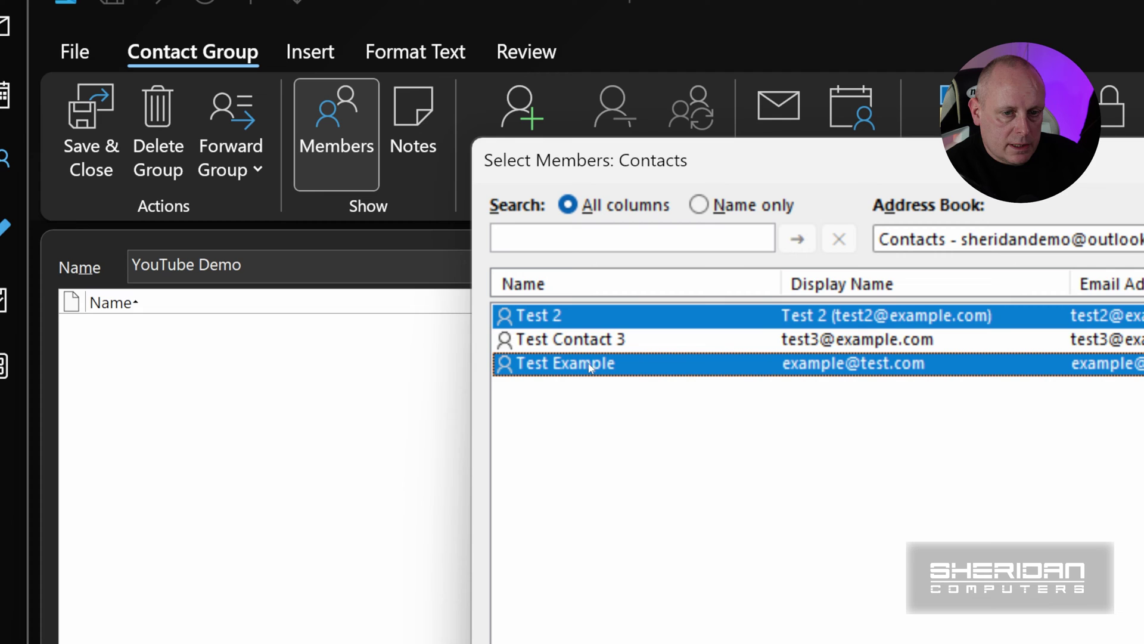
{"action": "left_click", "coordinate": [620, 341], "text": "ctrl"}
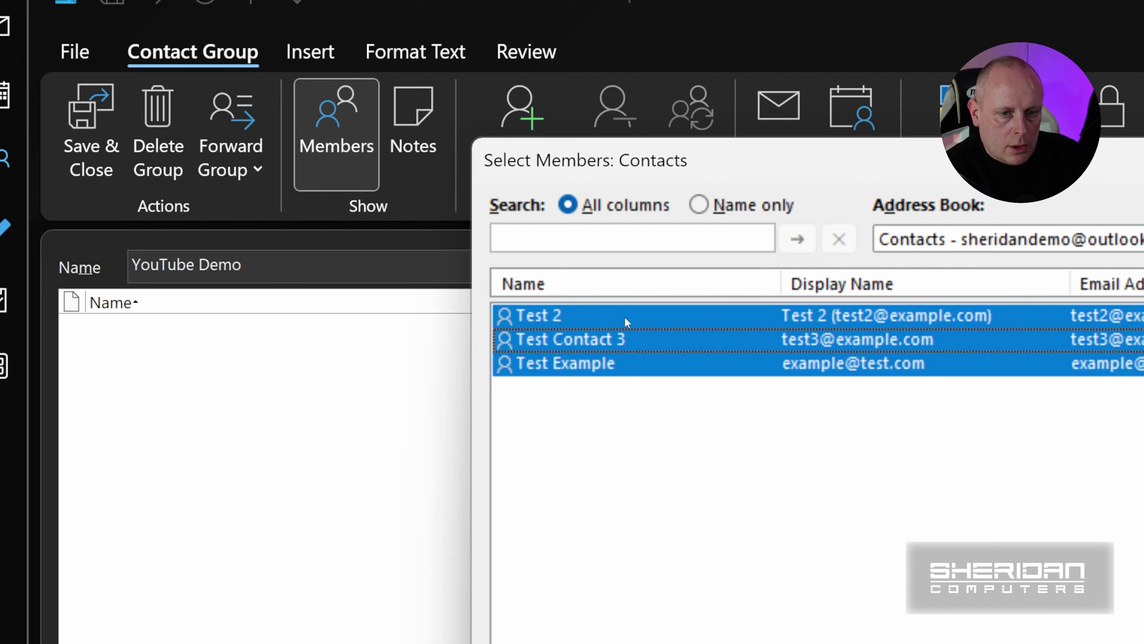
{"action": "left_click", "coordinate": [623, 341], "text": "ctrl"}
{"action": "left_click", "coordinate": [627, 364], "text": "ctrl"}
{"action": "left_click", "coordinate": [622, 341], "text": "ctrl"}
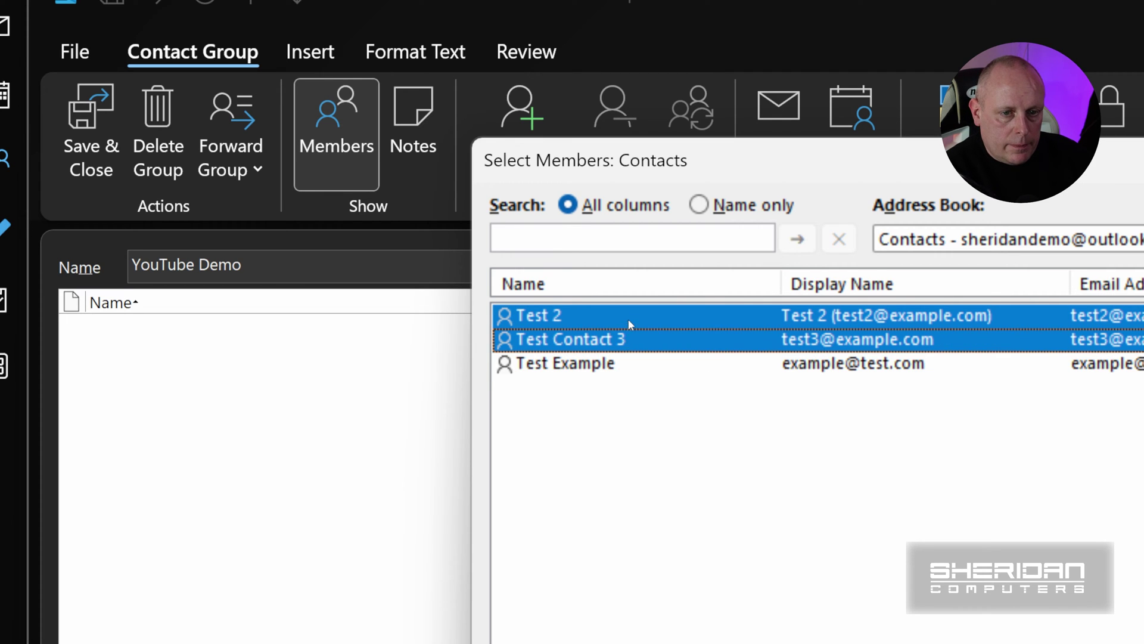
{"action": "left_click", "coordinate": [628, 319], "text": "ctrl"}
{"action": "left_click", "coordinate": [623, 367], "text": "ctrl"}
{"action": "left_click", "coordinate": [623, 343], "text": "ctrl"}
{"action": "left_click", "coordinate": [628, 321], "text": "ctrl"}
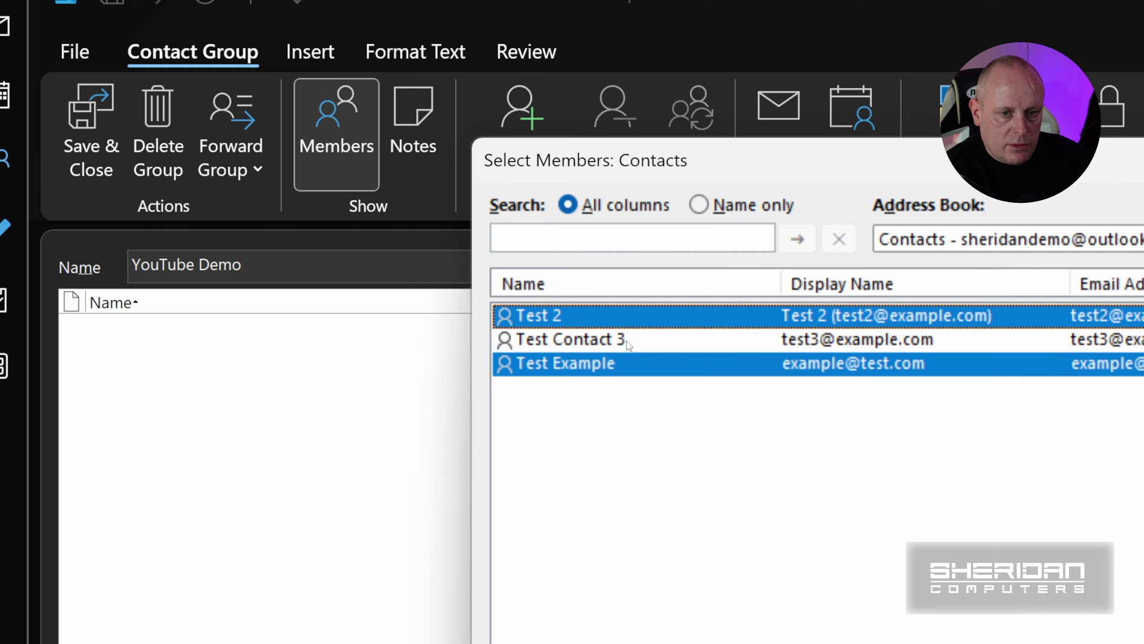
{"action": "left_click", "coordinate": [627, 343], "text": "ctrl"}
{"action": "left_click", "coordinate": [619, 316]}
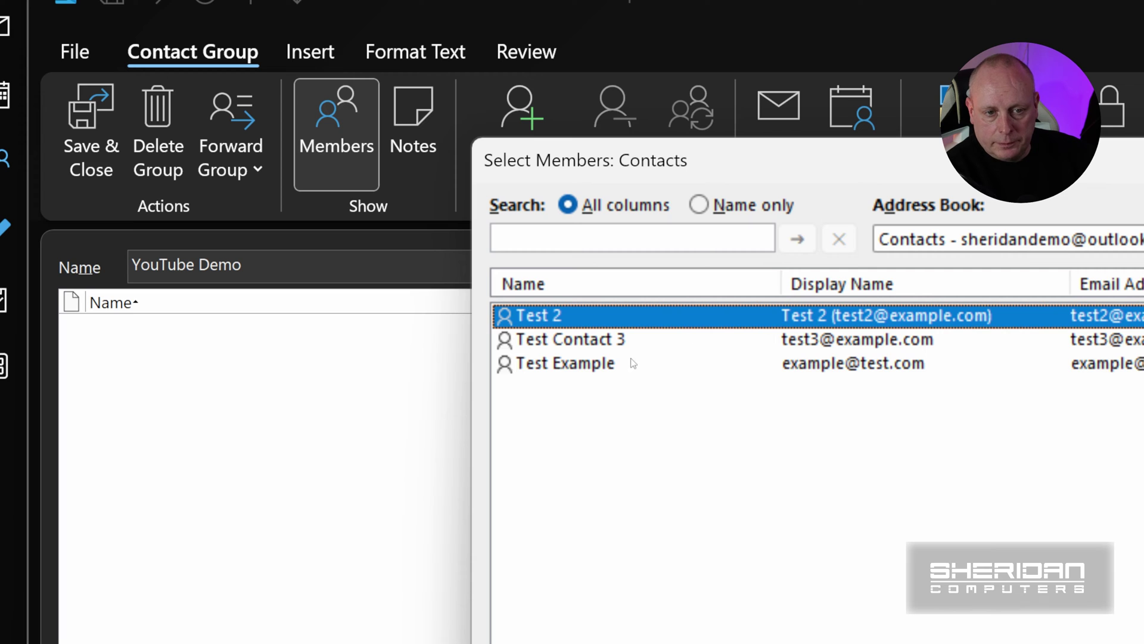
{"action": "left_click", "coordinate": [594, 368], "text": "shift"}
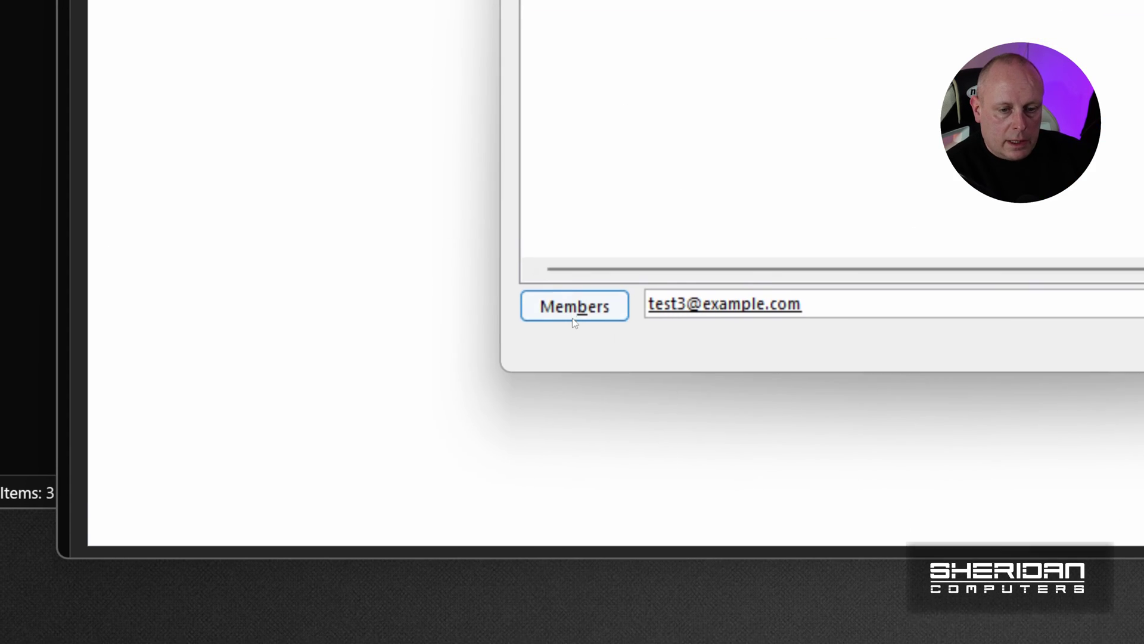
{"action": "left_click", "coordinate": [575, 316]}
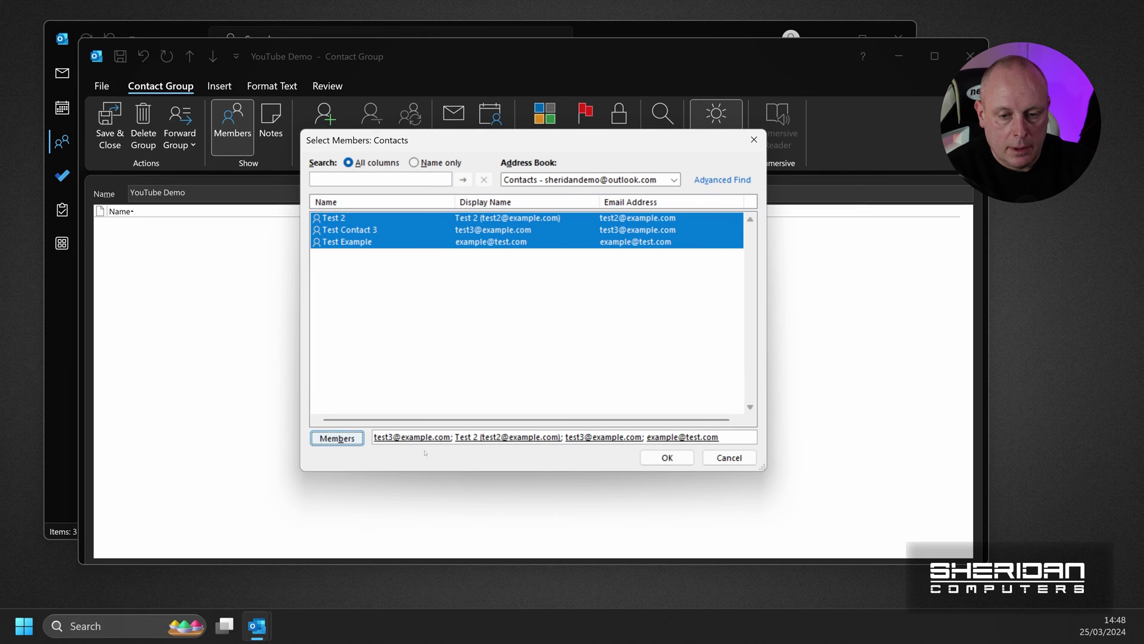
Clear the duplicated Members text and confirm the three group members
{"action": "left_click", "coordinate": [731, 439]}
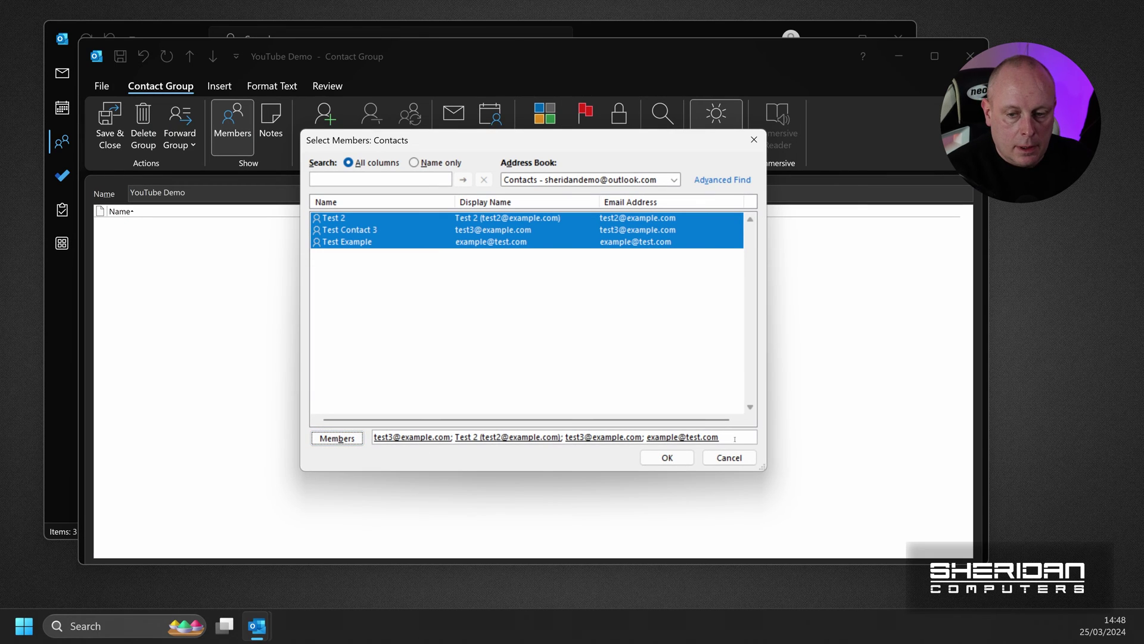
{"action": "key", "text": "ctrl+a"}
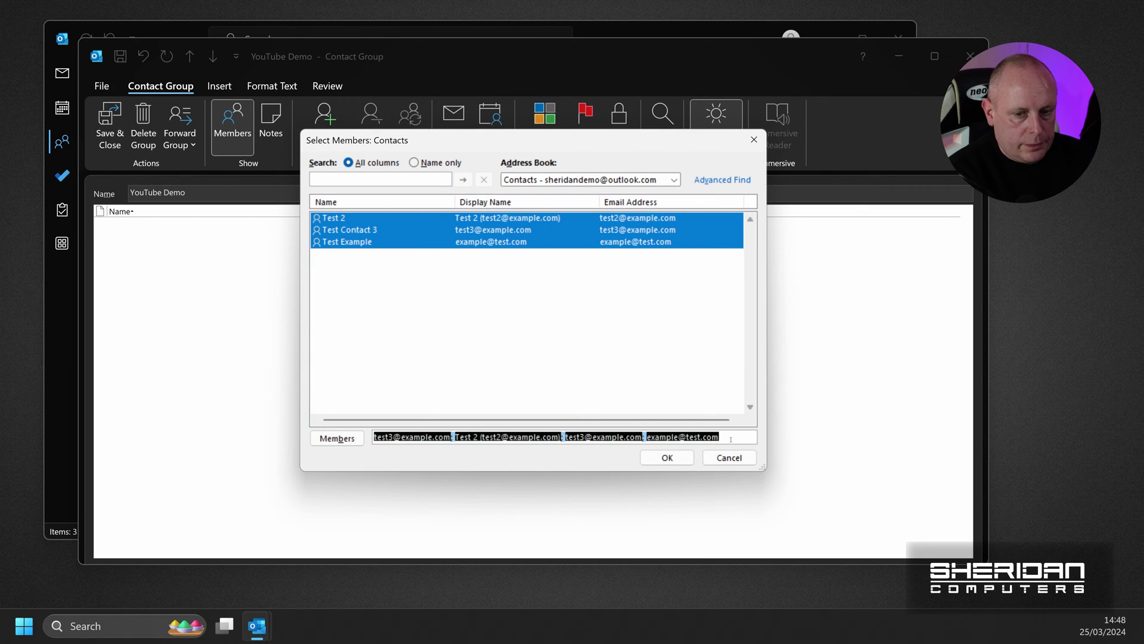
{"action": "key", "text": "Delete"}
{"action": "key", "text": "alt+b"}
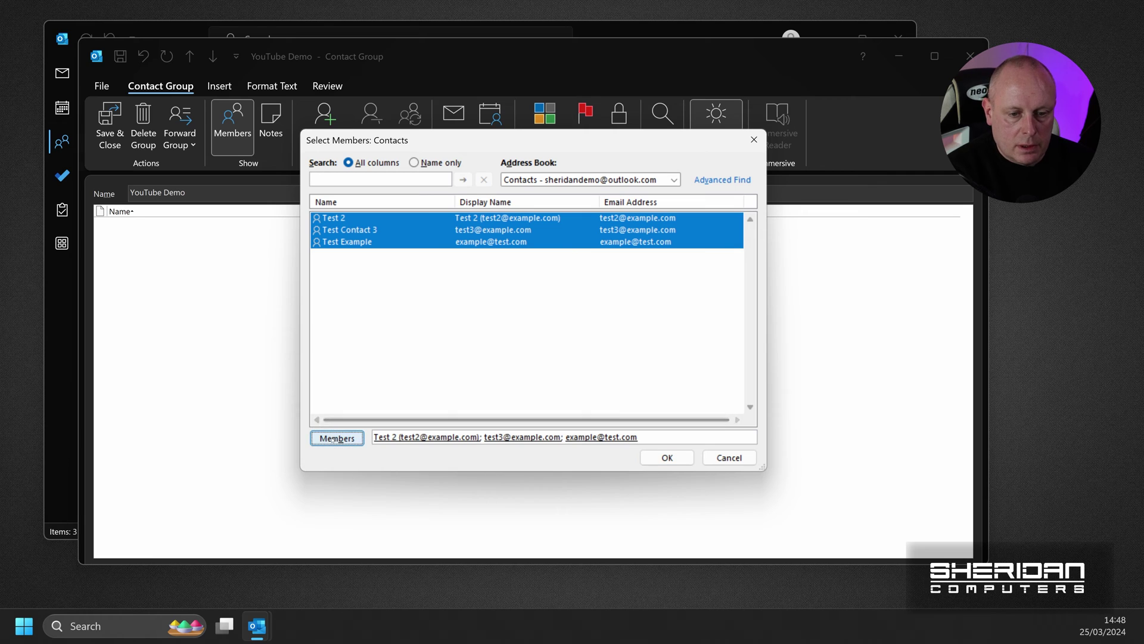
{"action": "left_click", "coordinate": [668, 457]}
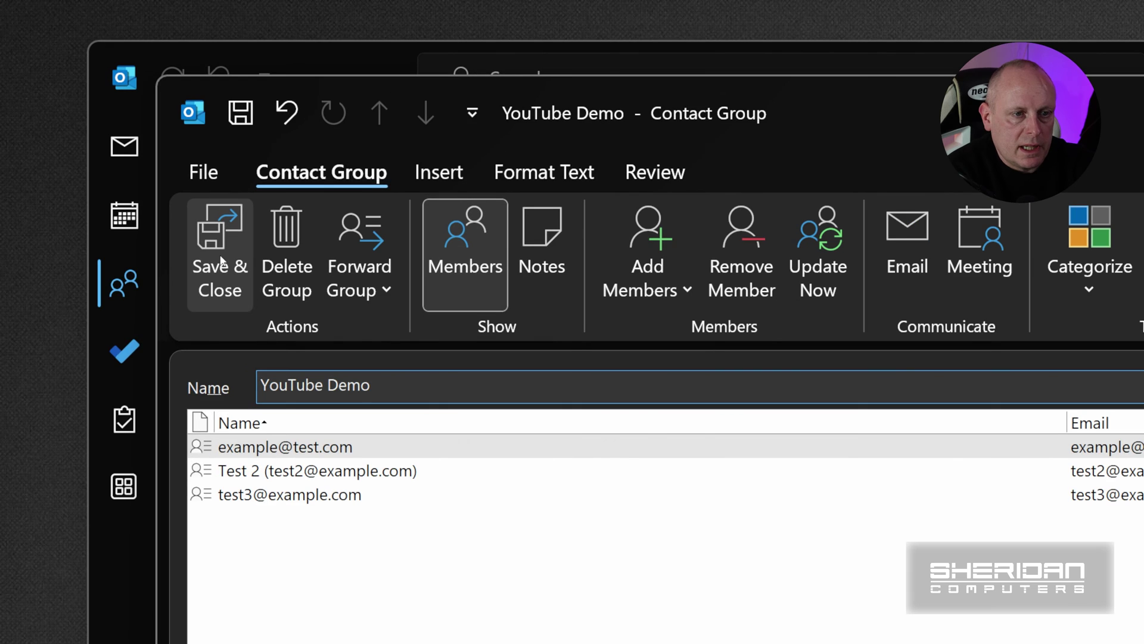
Save the YouTube Demo group and review its three members on its contact card
{"action": "left_click", "coordinate": [111, 131]}
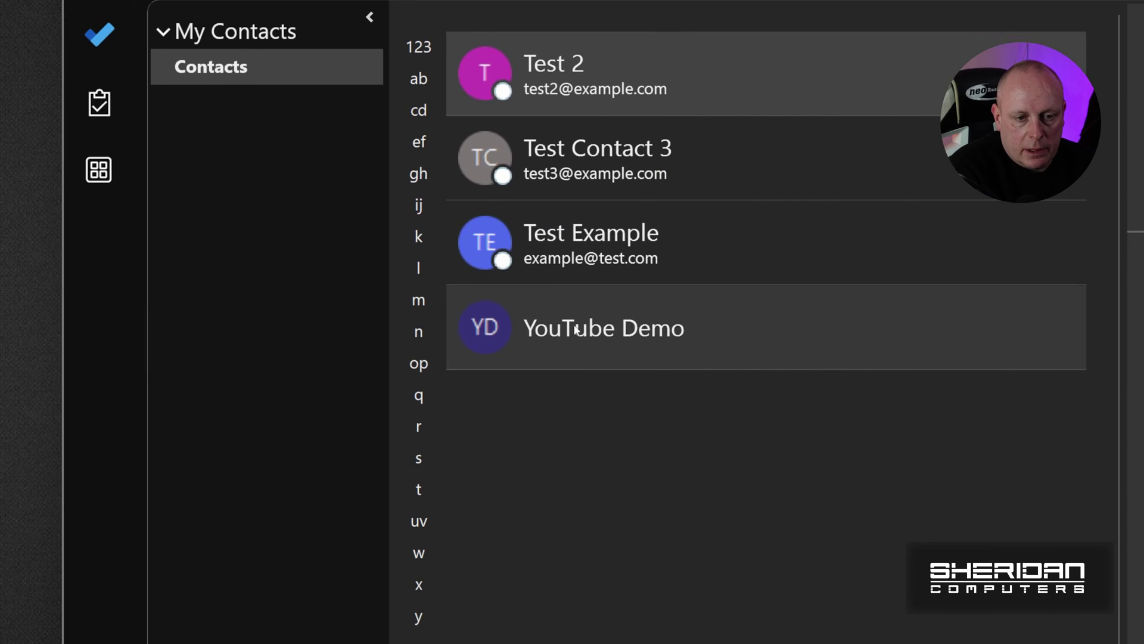
{"action": "left_click", "coordinate": [512, 327]}
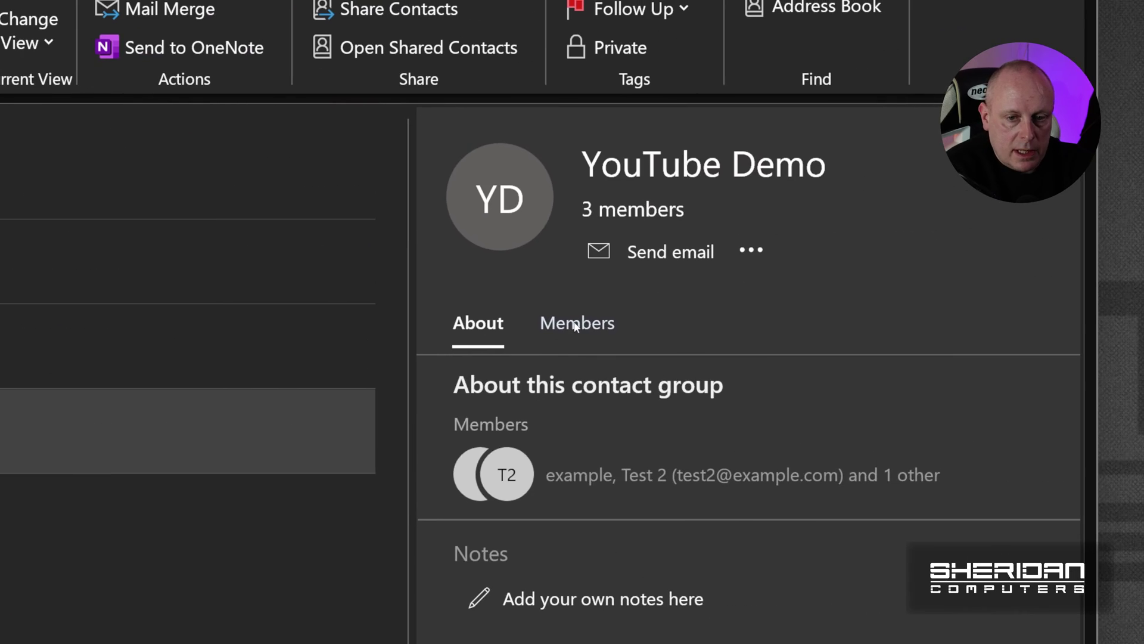
{"action": "left_click", "coordinate": [576, 324]}
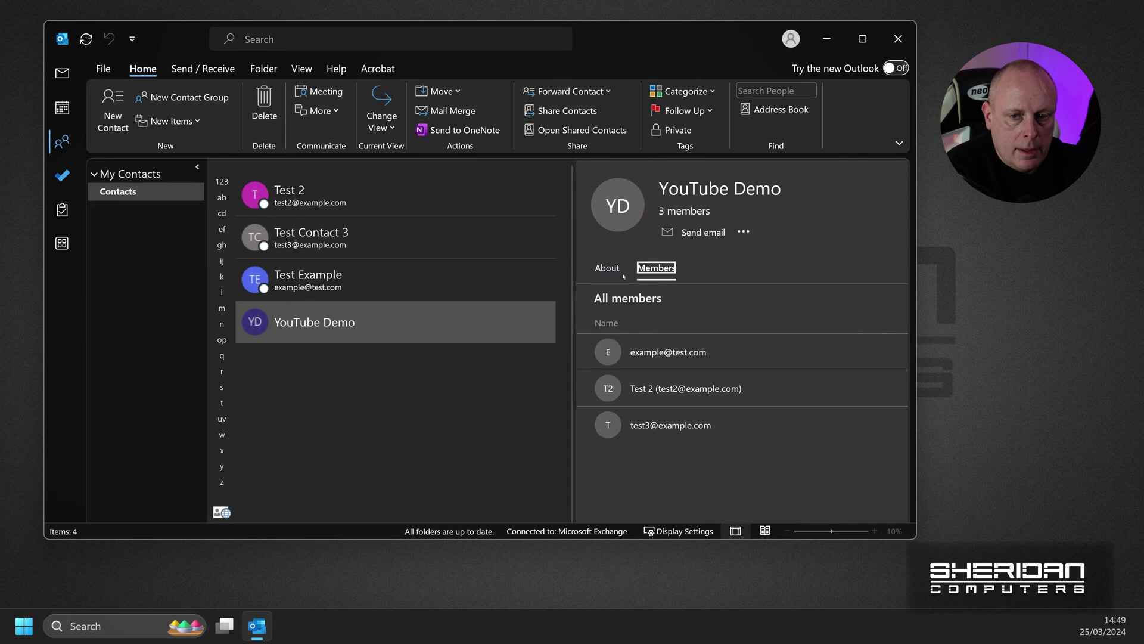
{"action": "left_click", "coordinate": [479, 322]}
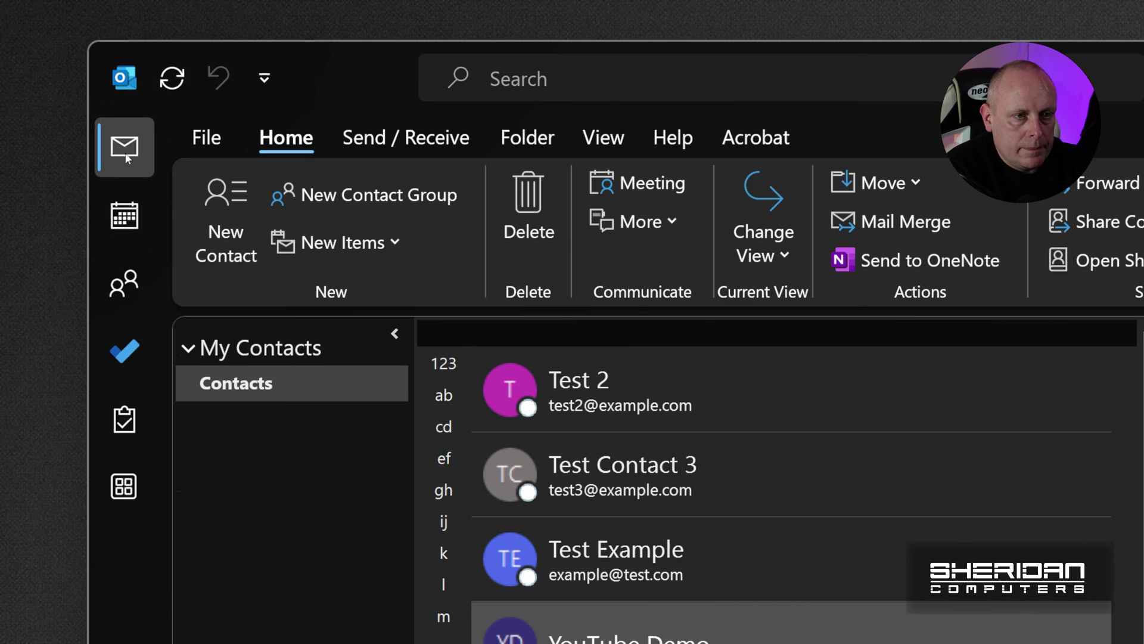
Start a new email, add YouTube Demo as a recipient by typing 'you', then remove it
{"action": "left_click", "coordinate": [62, 74]}
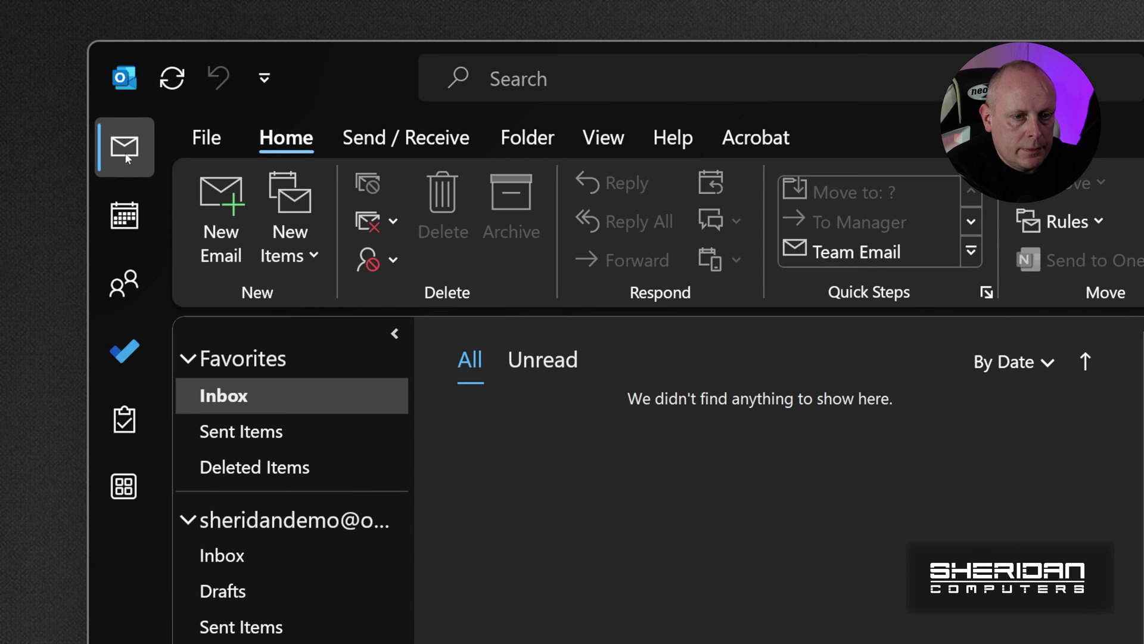
{"action": "left_click", "coordinate": [234, 221]}
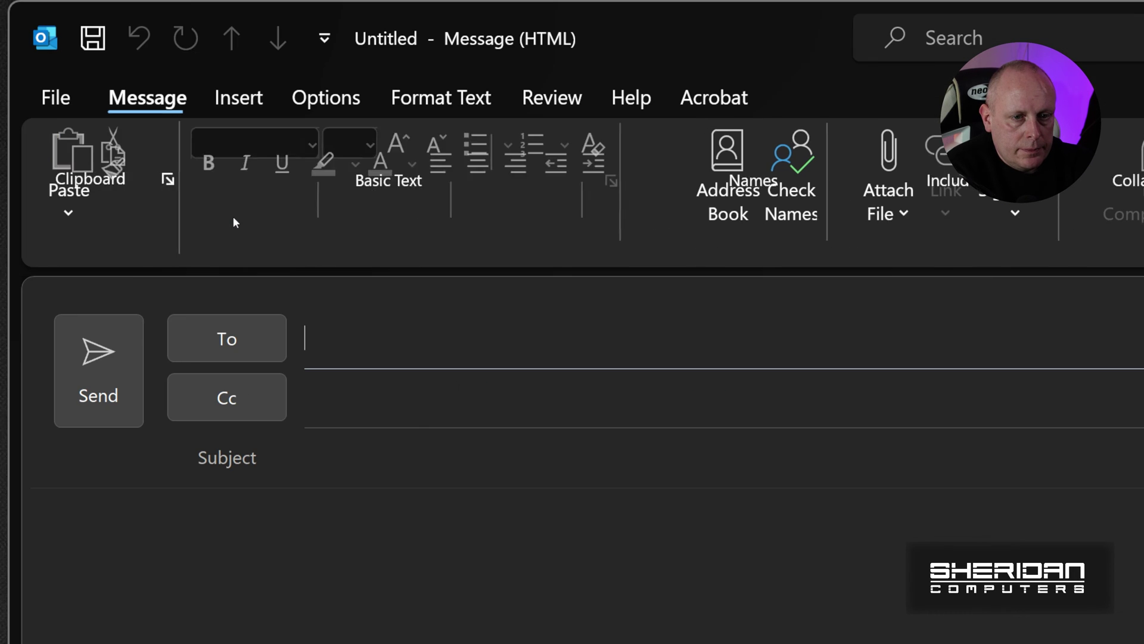
{"action": "left_click", "coordinate": [363, 346]}
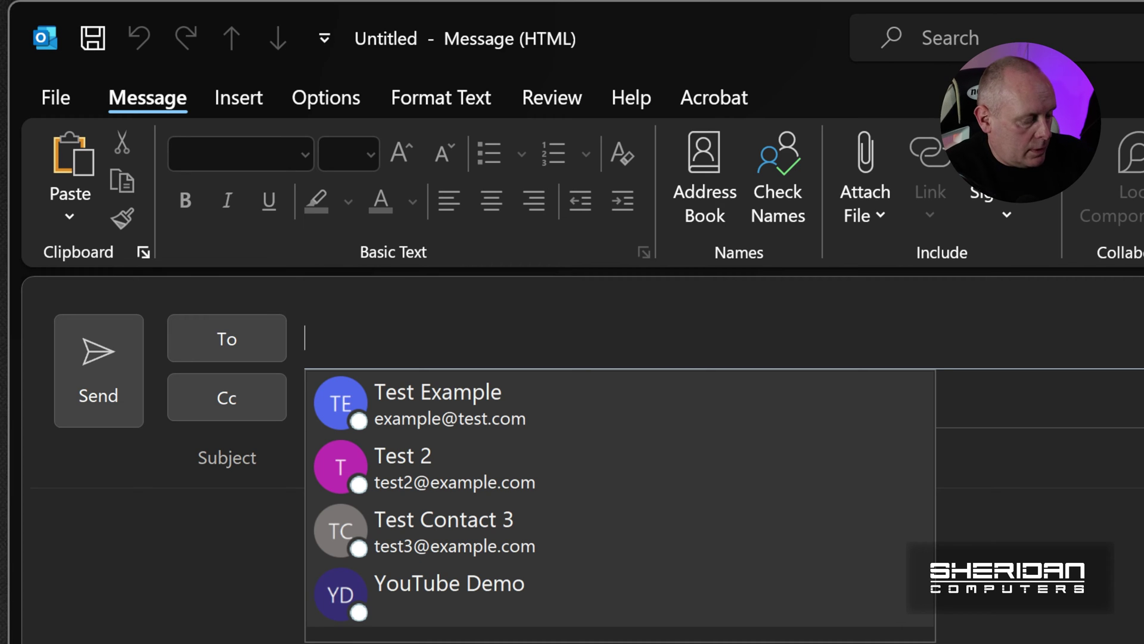
{"action": "type", "text": "you"}
{"action": "left_click", "coordinate": [441, 401]}
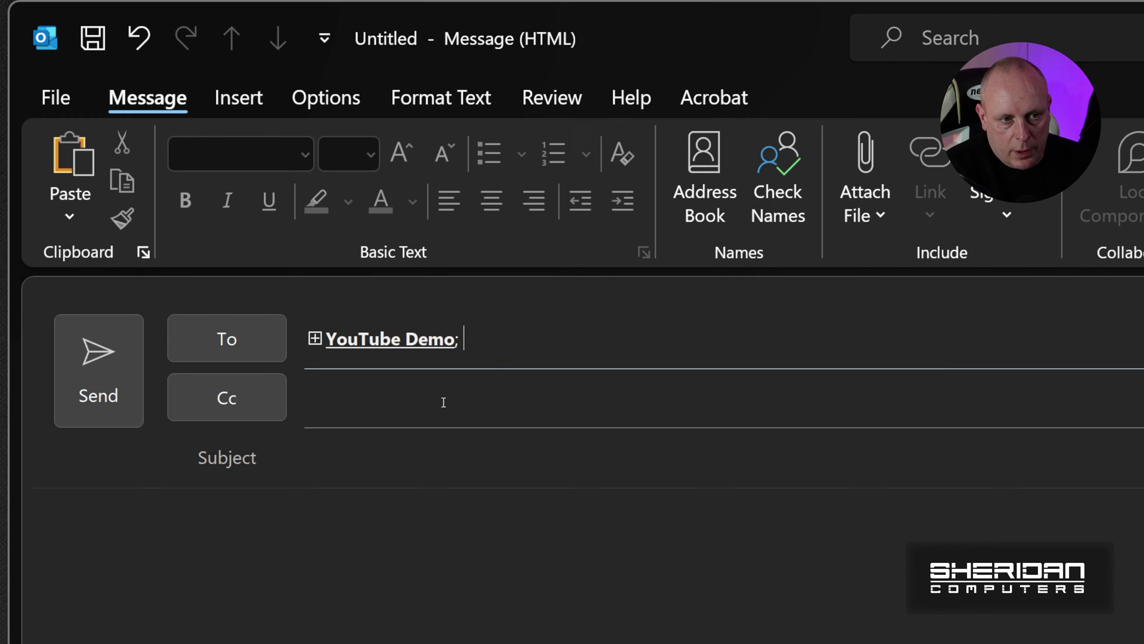
{"action": "key", "text": "BackSpace"}
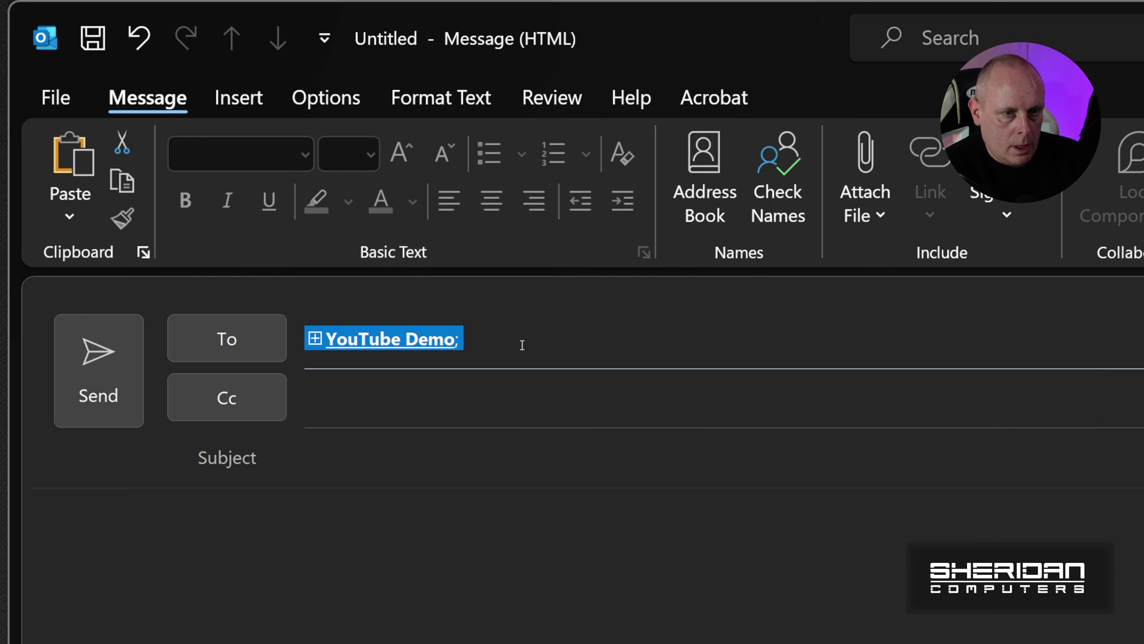
{"action": "key", "text": "BackSpace"}
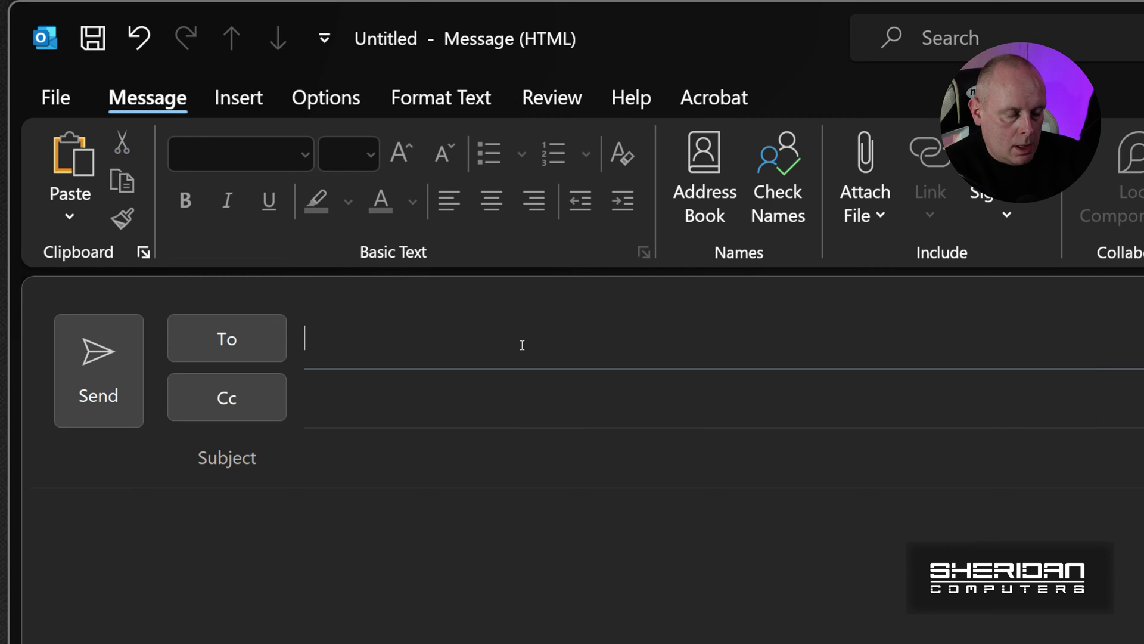
Add YouTube Demo to To from the Select Names list, then remove it again
{"action": "left_click", "coordinate": [236, 343]}
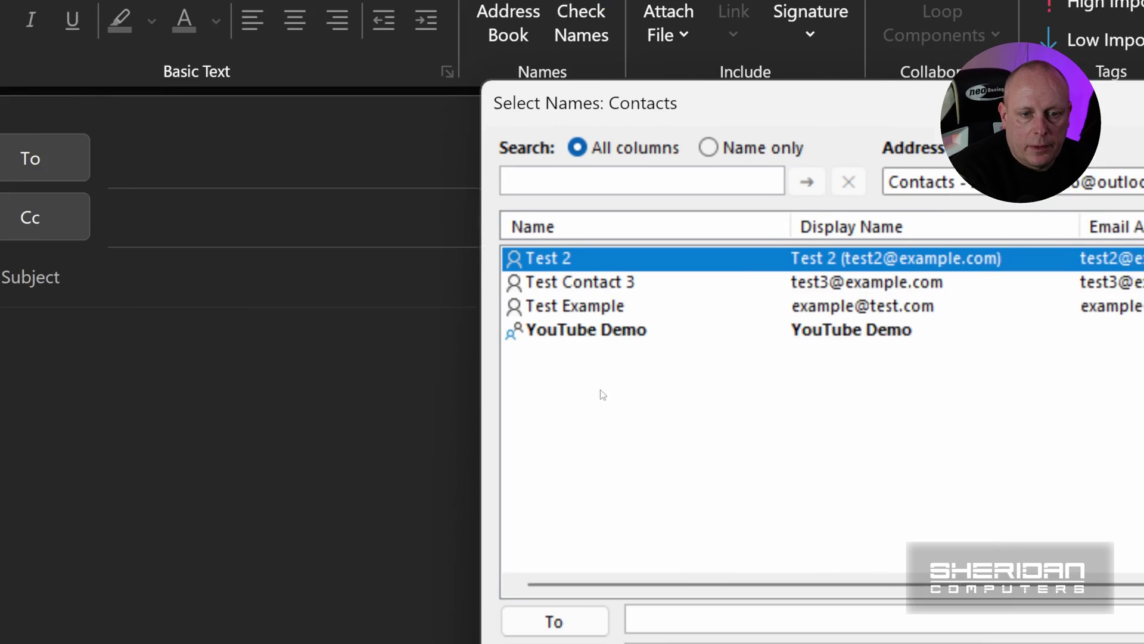
{"action": "left_click", "coordinate": [587, 332]}
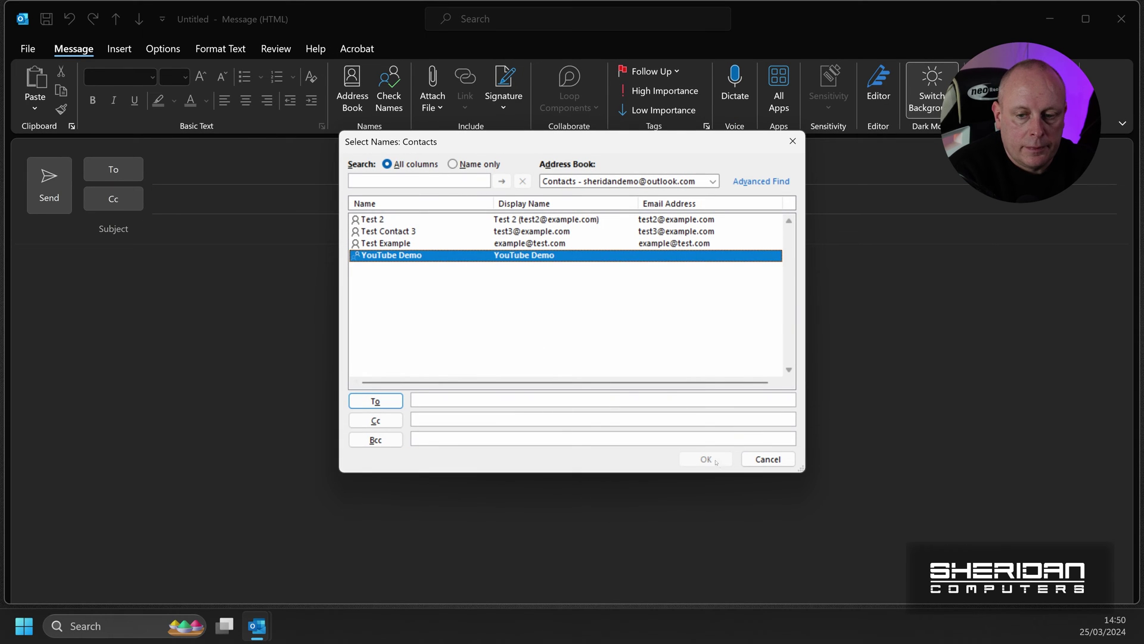
{"action": "left_click", "coordinate": [377, 403]}
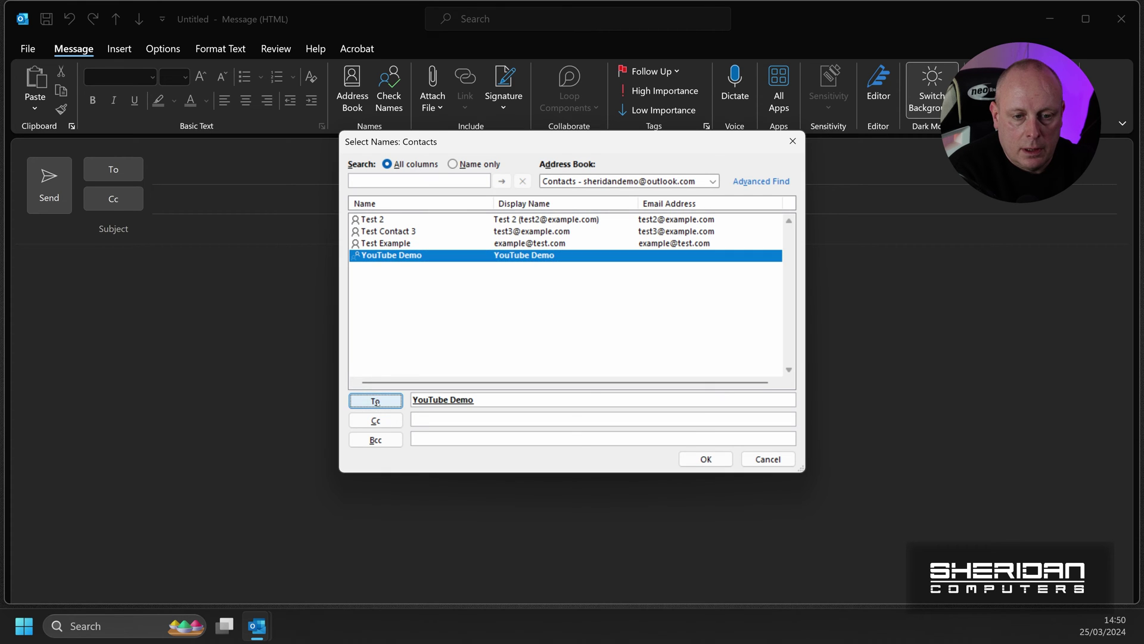
{"action": "left_click", "coordinate": [692, 456]}
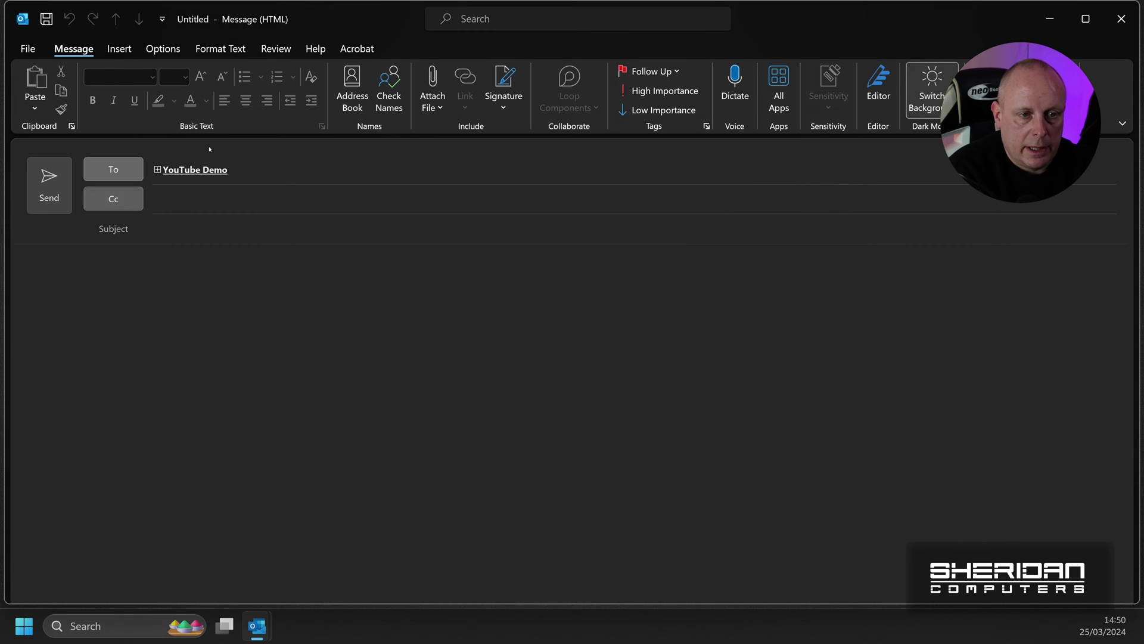
{"action": "left_click", "coordinate": [143, 170]}
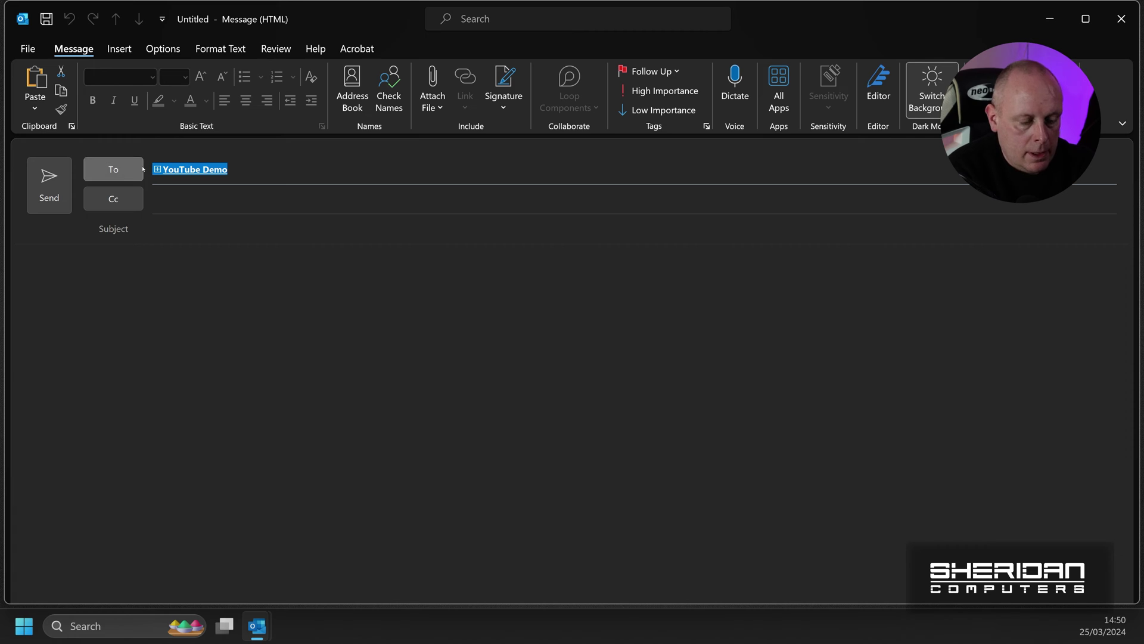
{"action": "key", "text": "BackSpace"}
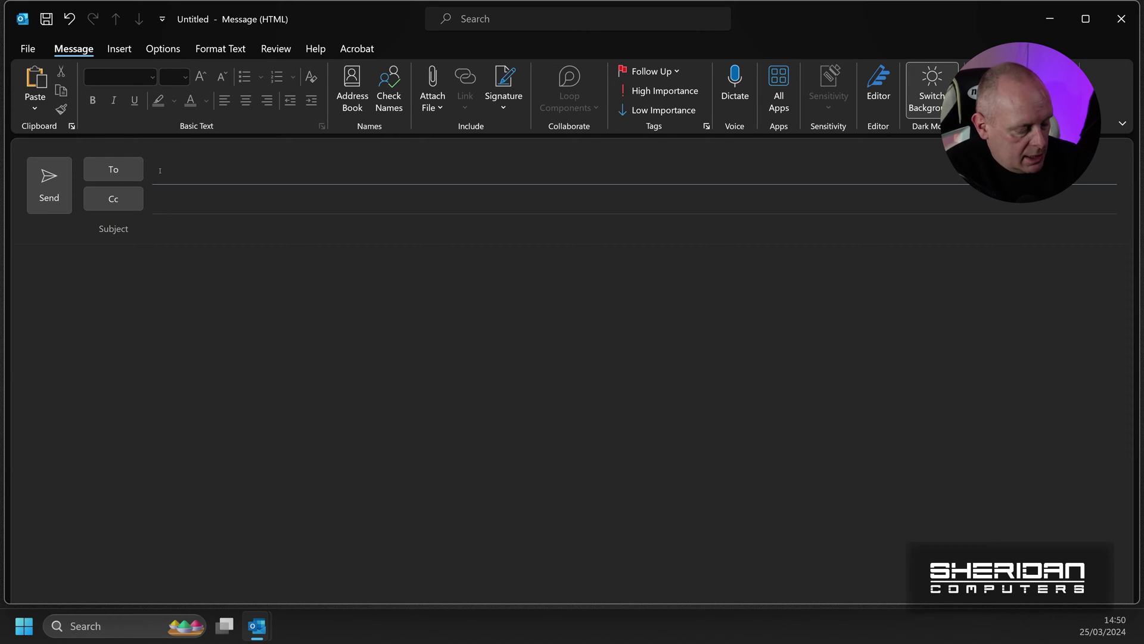
{"action": "type", "text": "e"}
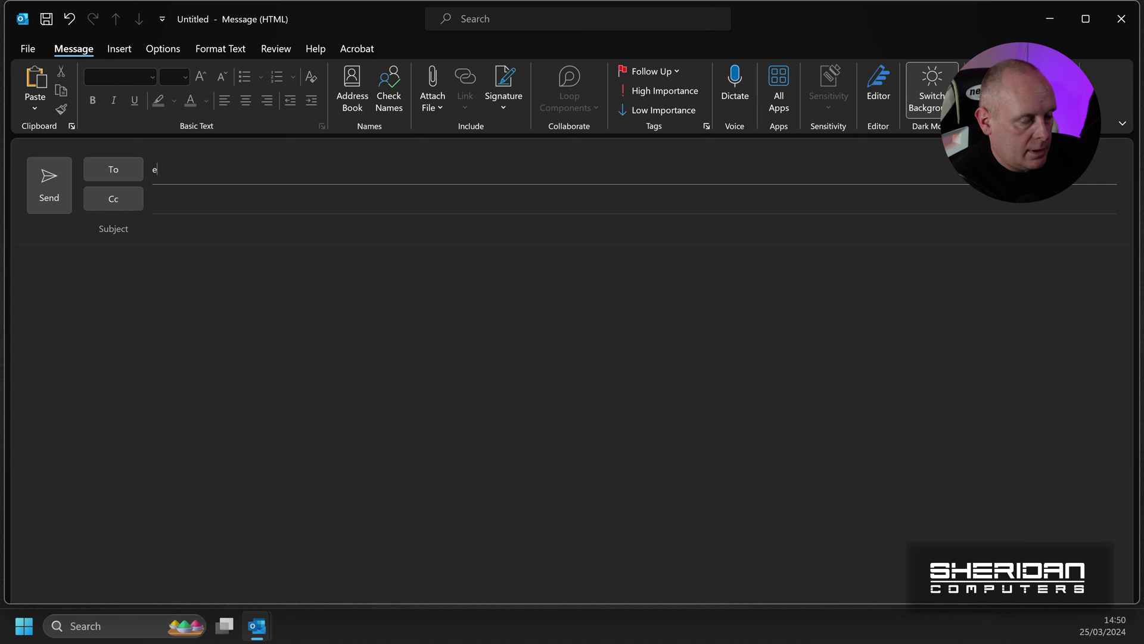
{"action": "type", "text": "xample5@"}
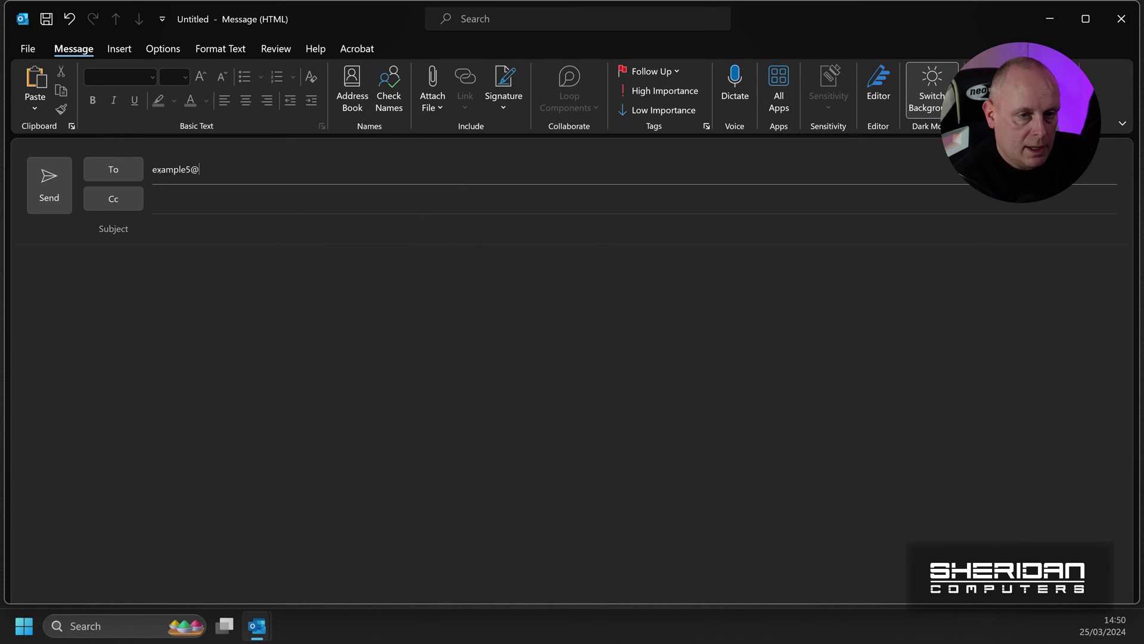
{"action": "type", "text": "test."}
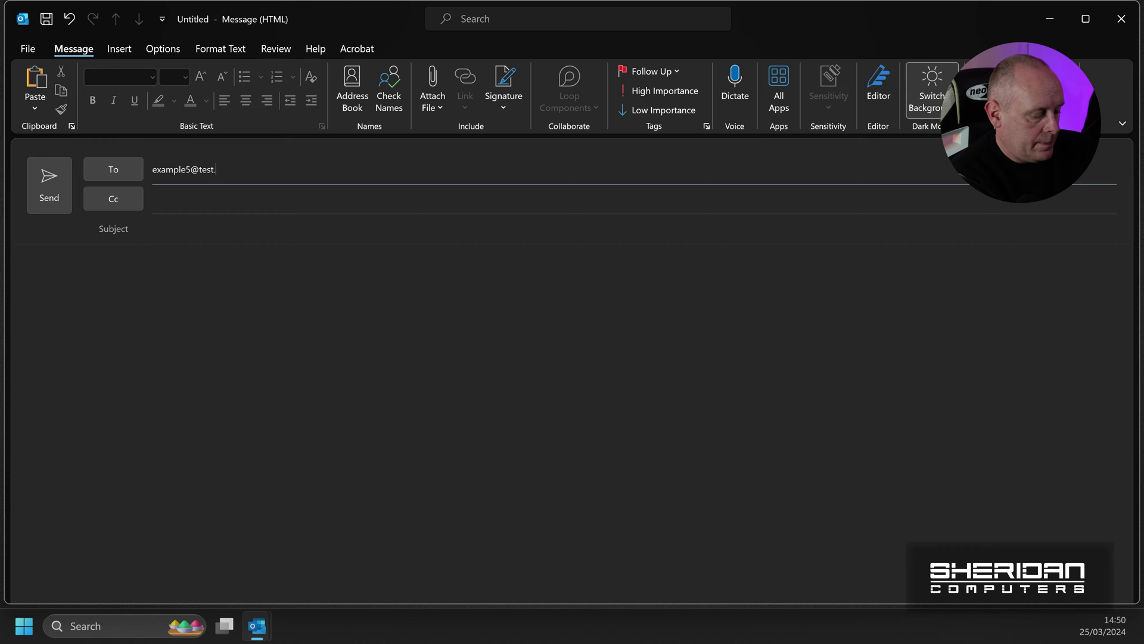
{"action": "type", "text": "com"}
{"action": "left_click", "coordinate": [115, 171]}
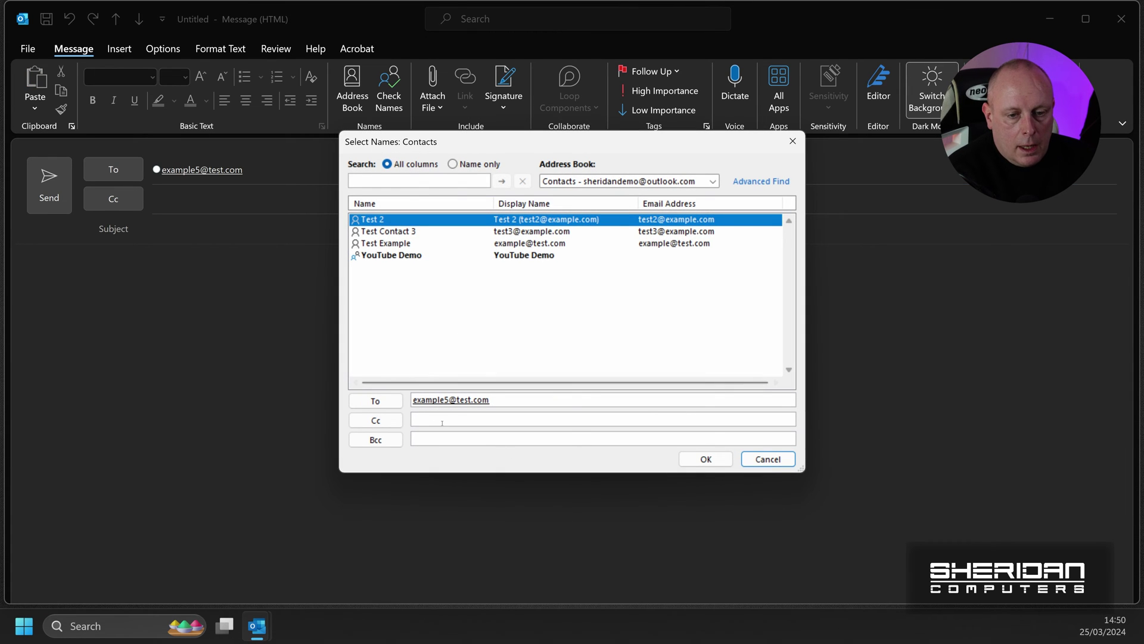
{"action": "left_click", "coordinate": [417, 420]}
{"action": "left_click", "coordinate": [417, 255]}
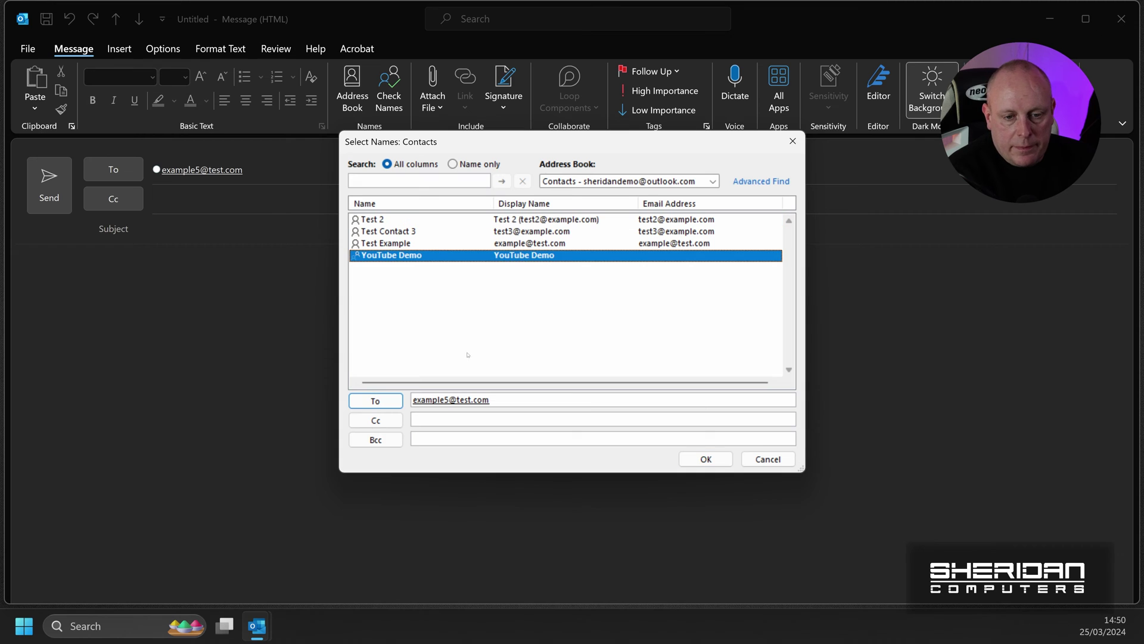
{"action": "left_click", "coordinate": [375, 420]}
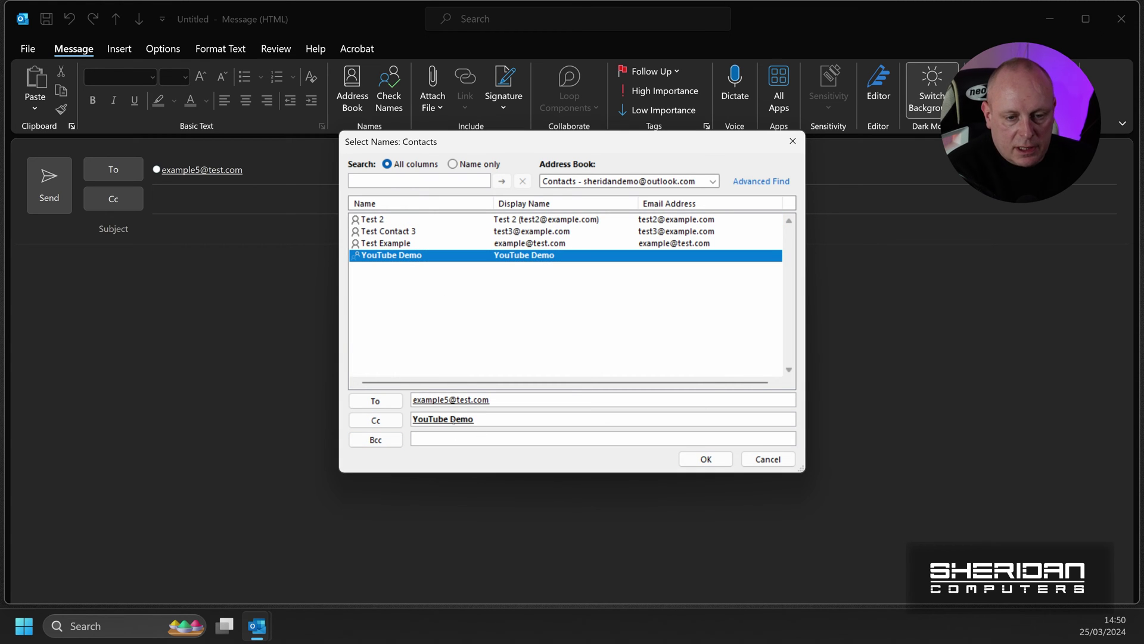
{"action": "left_click", "coordinate": [706, 458]}
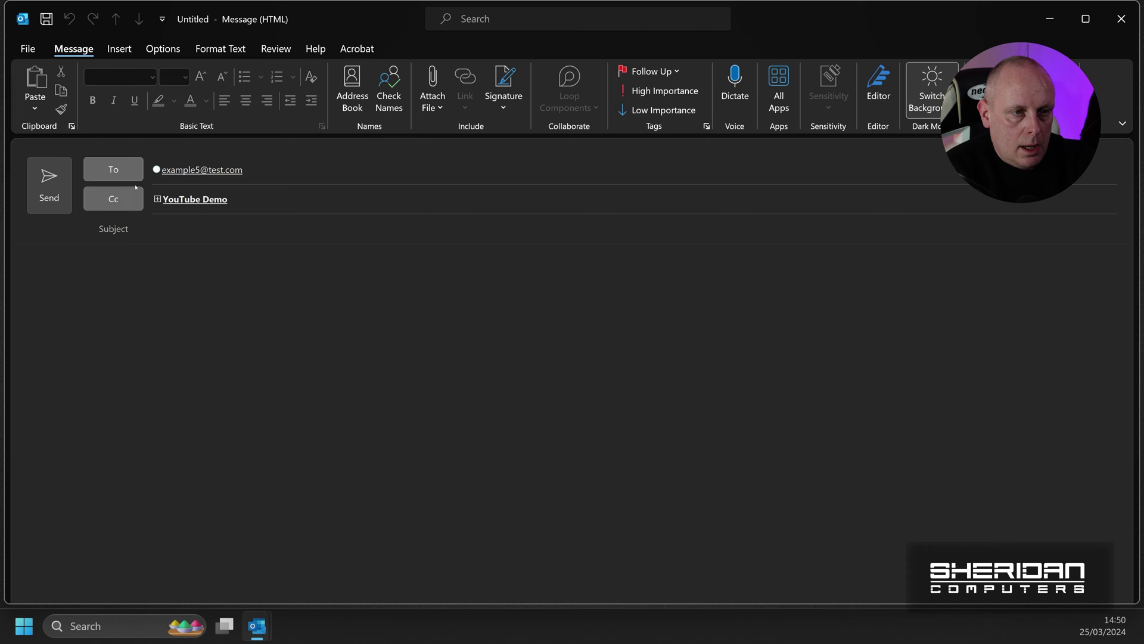
Discard the draft email and forward the YouTube Demo group as an Outlook contact
{"action": "key", "text": "alt+F4"}
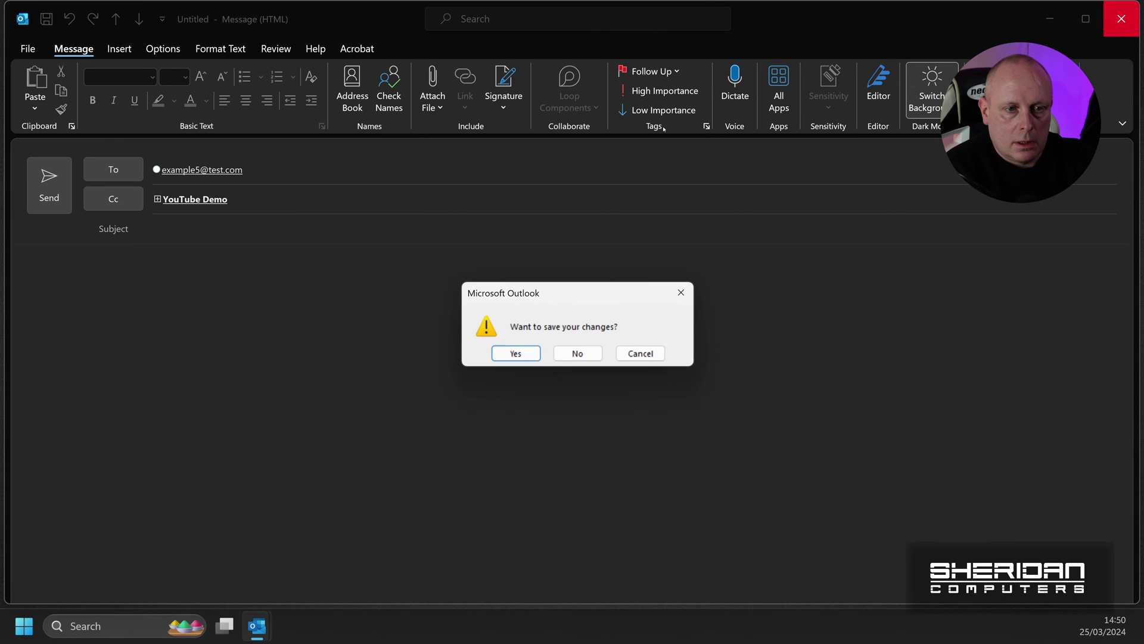
{"action": "left_click", "coordinate": [578, 353]}
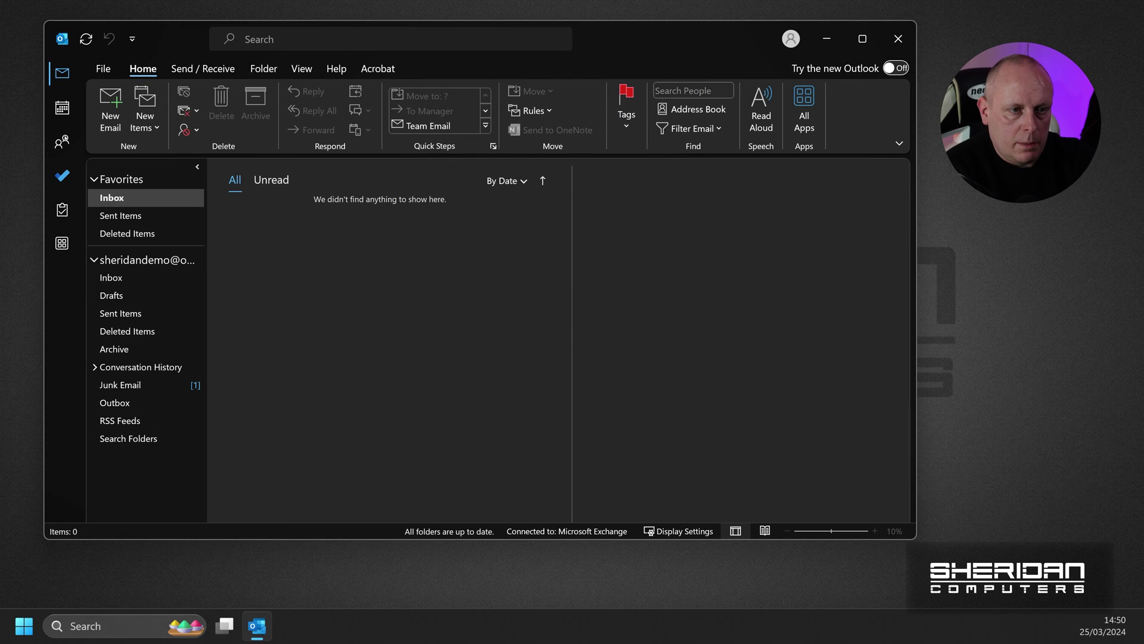
{"action": "mouse_move", "coordinate": [64, 146]}
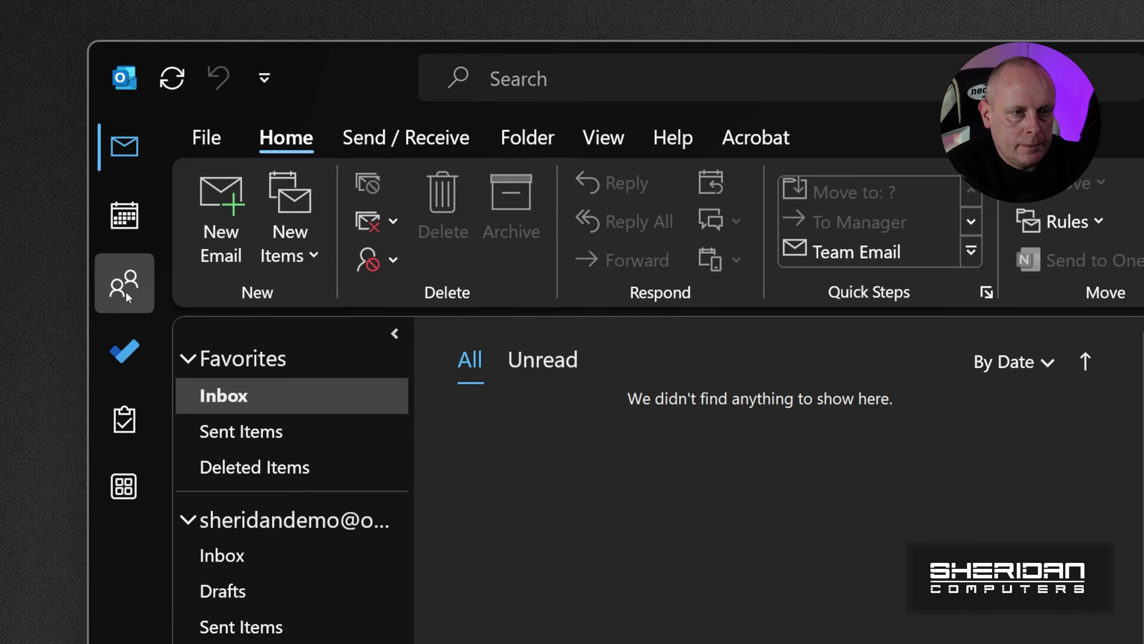
{"action": "left_click", "coordinate": [62, 145]}
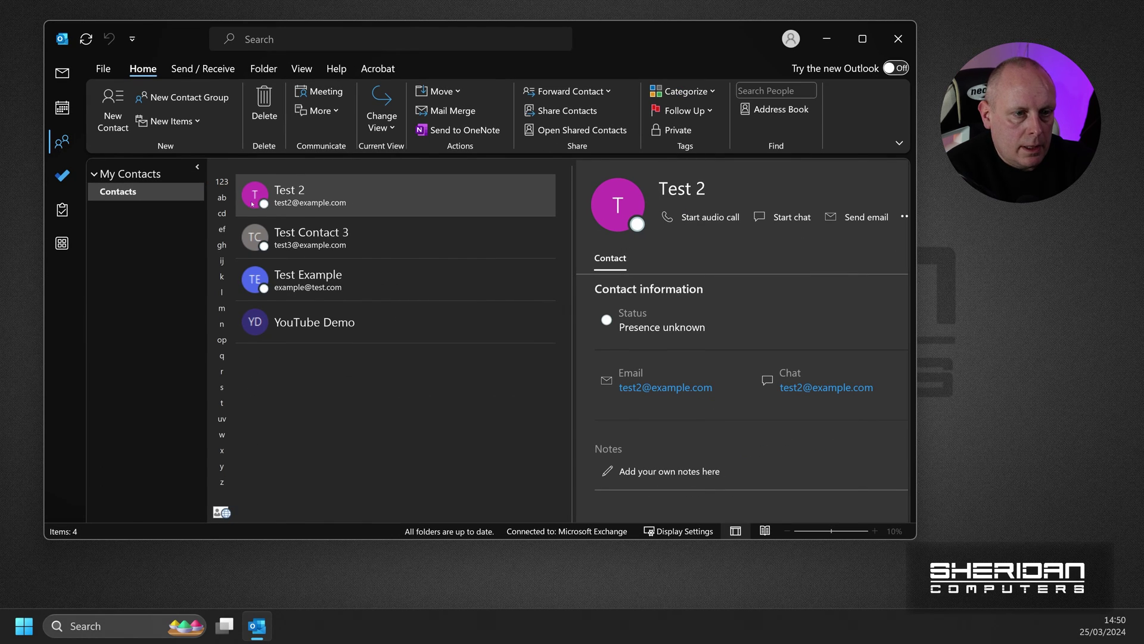
{"action": "left_click", "coordinate": [316, 325]}
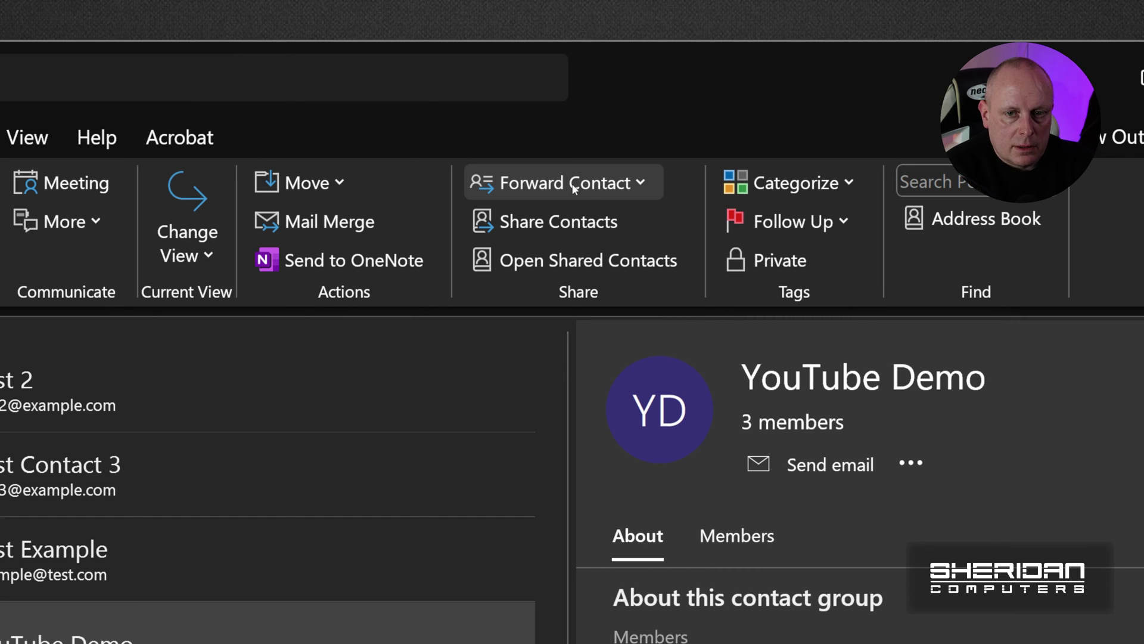
{"action": "left_click", "coordinate": [574, 186]}
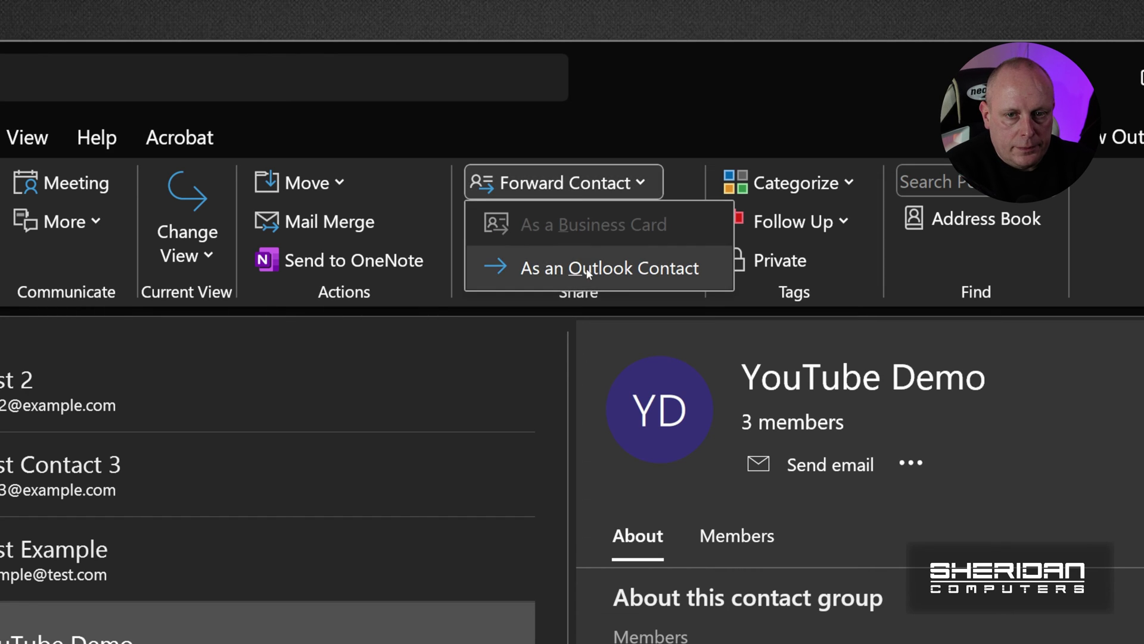
{"action": "left_click", "coordinate": [589, 271]}
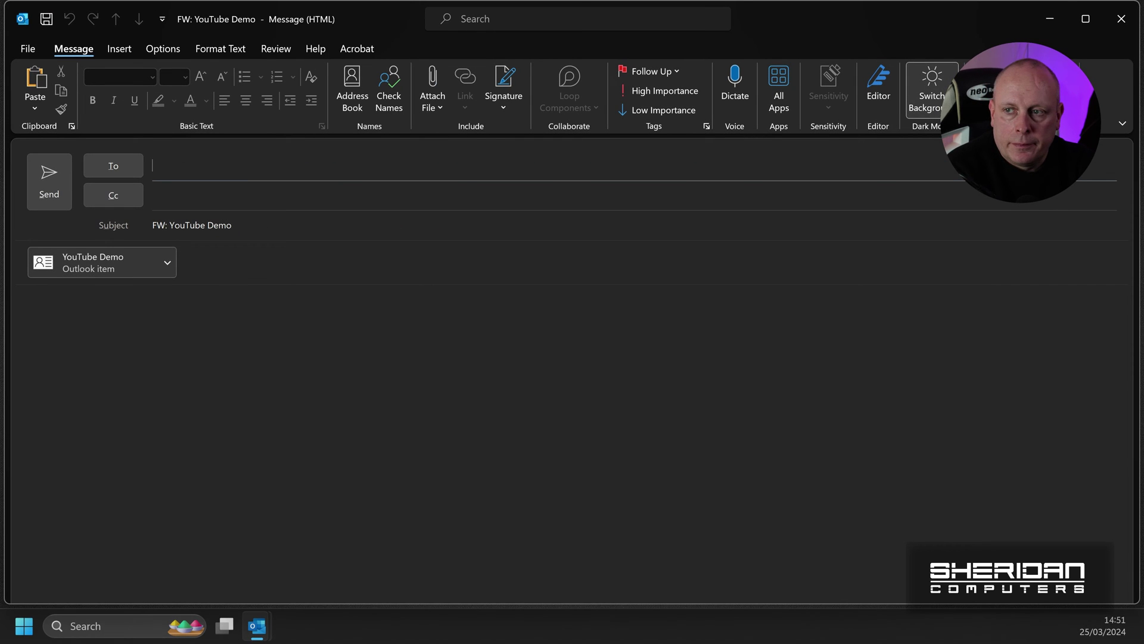
Discard the FW: YouTube Demo message unsaved and close the sharing invitation without sending
{"action": "left_click", "coordinate": [1121, 19]}
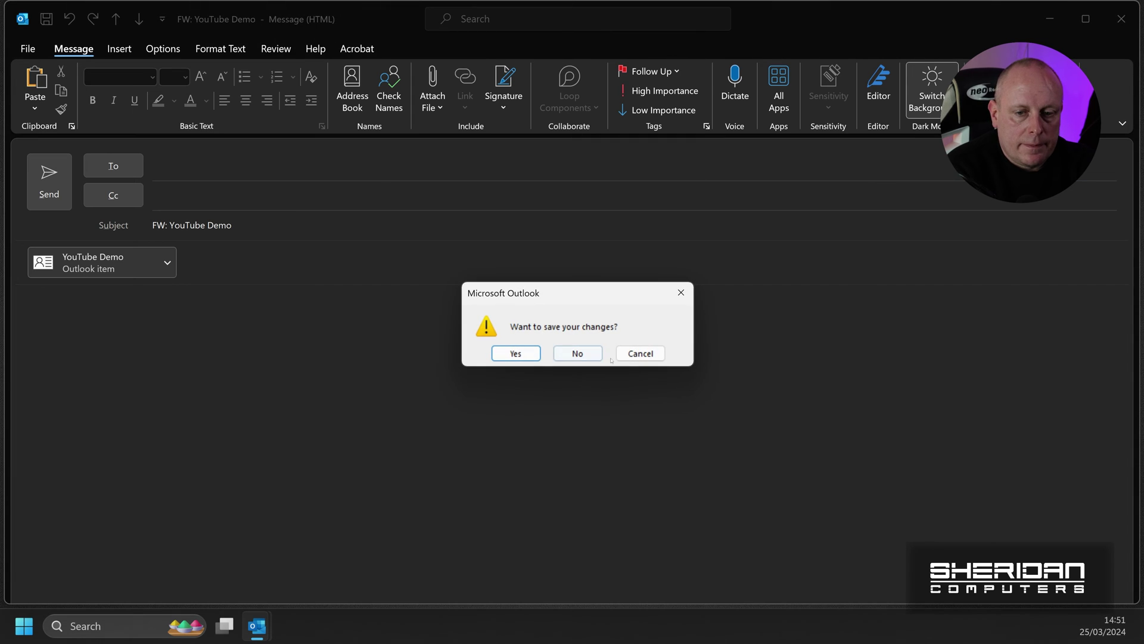
{"action": "left_click", "coordinate": [575, 355]}
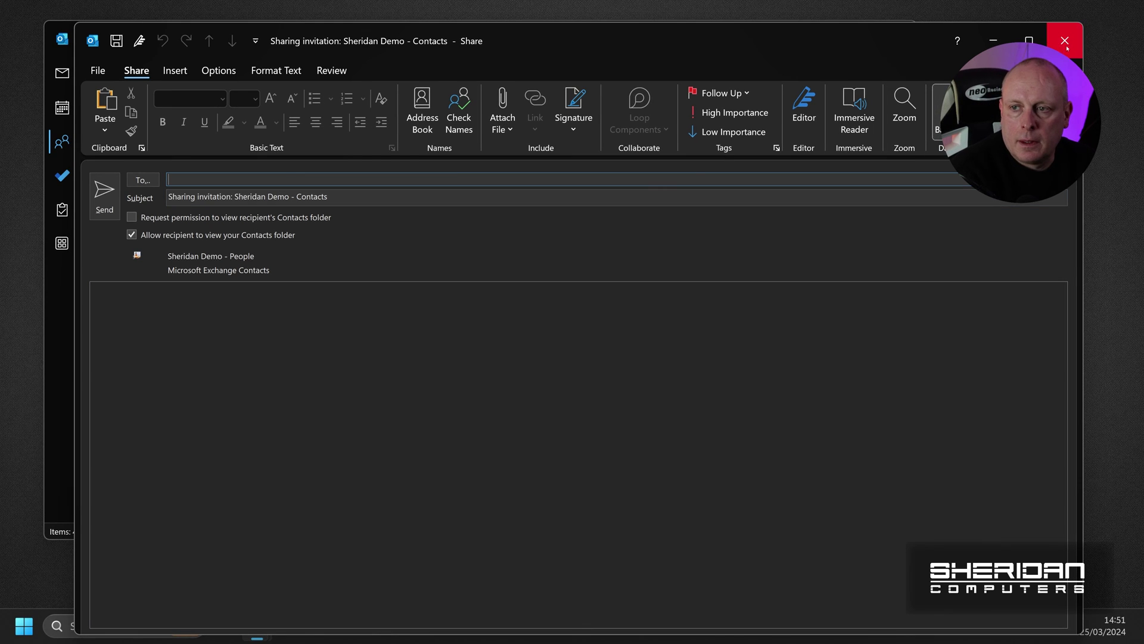
{"action": "left_click", "coordinate": [1066, 42]}
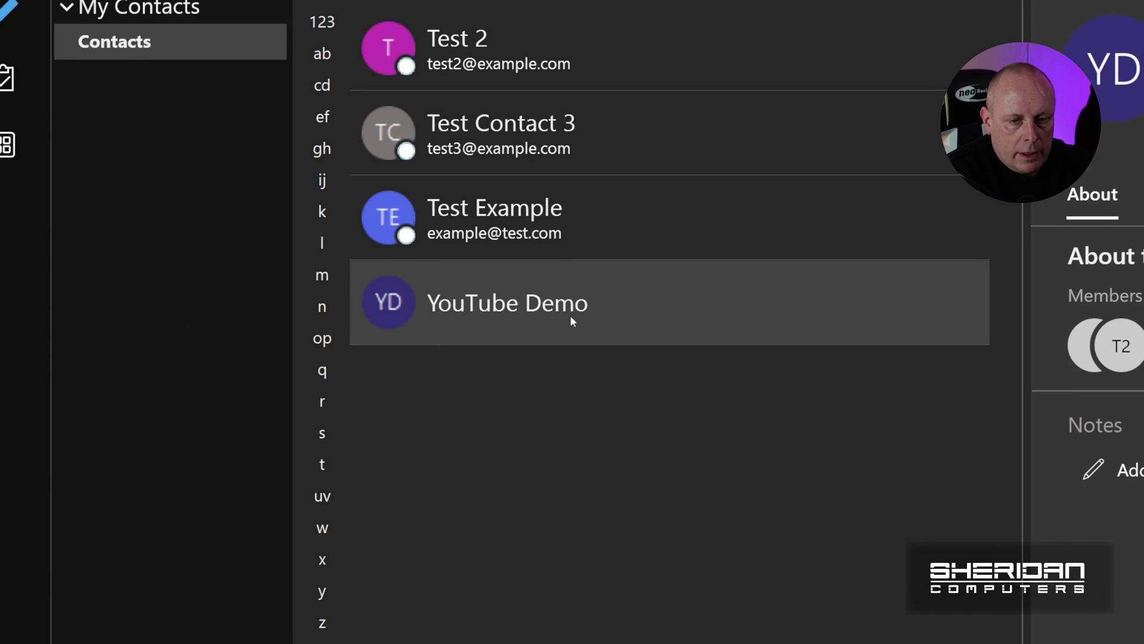
{"action": "double_click", "coordinate": [566, 310]}
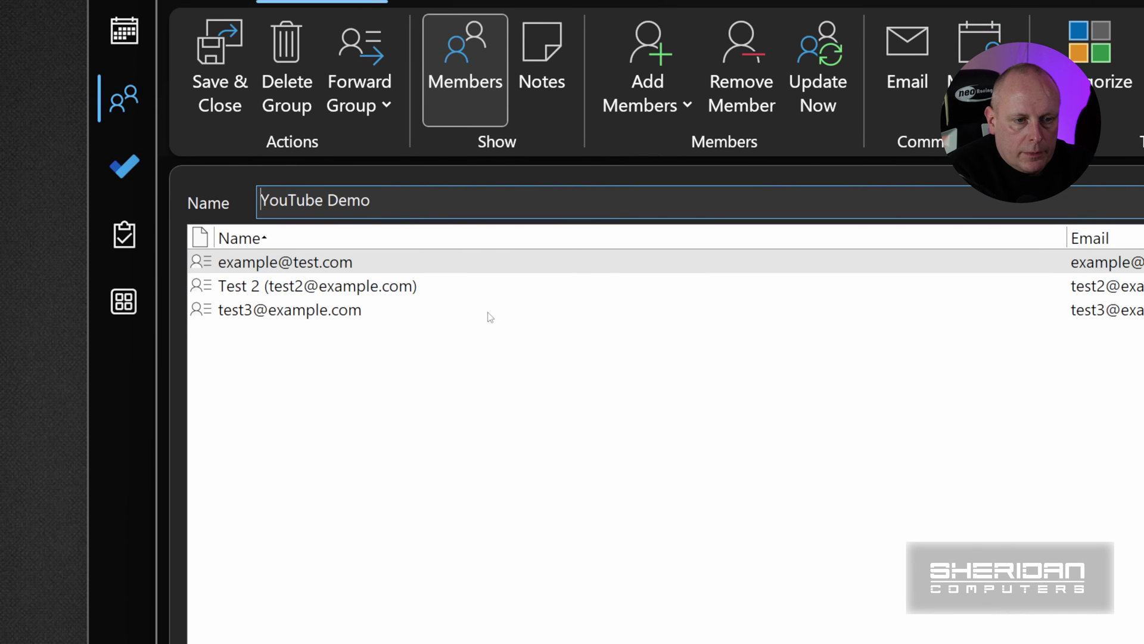
{"action": "left_click", "coordinate": [340, 261]}
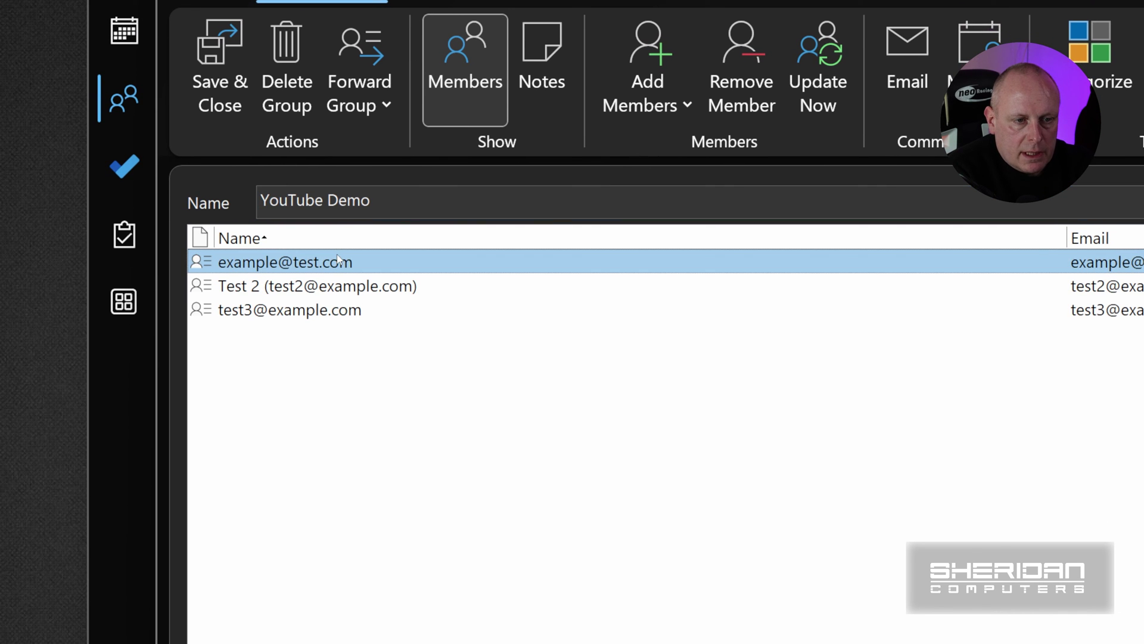
{"action": "left_click", "coordinate": [723, 107]}
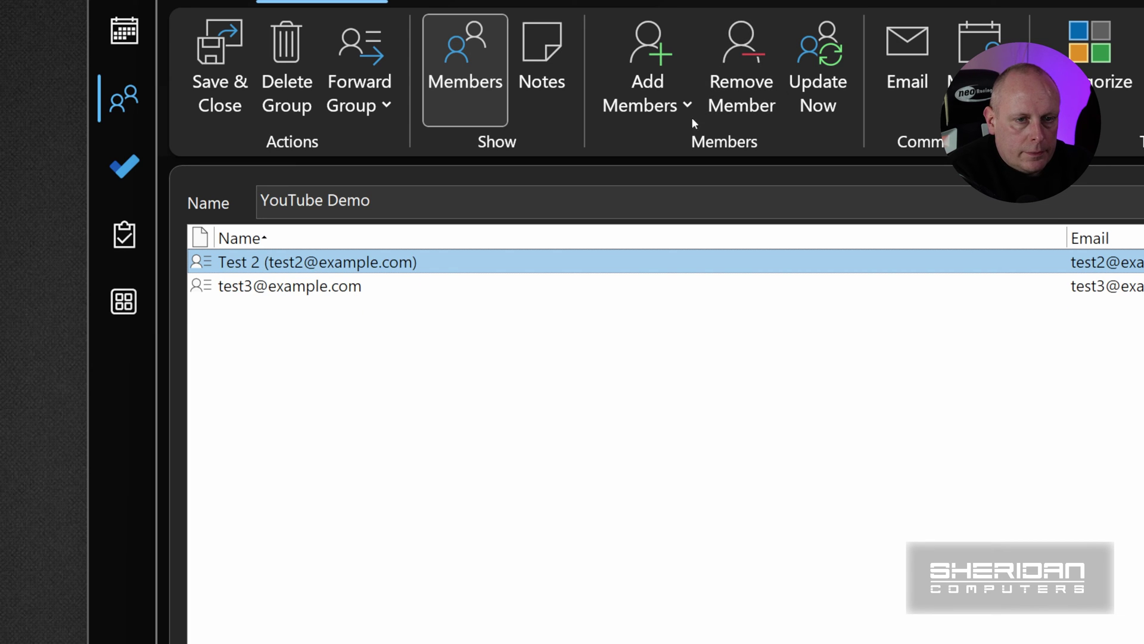
Open the Outlook Contacts member picker and pick Test Example to add
{"action": "left_click", "coordinate": [656, 106]}
{"action": "left_click", "coordinate": [666, 162]}
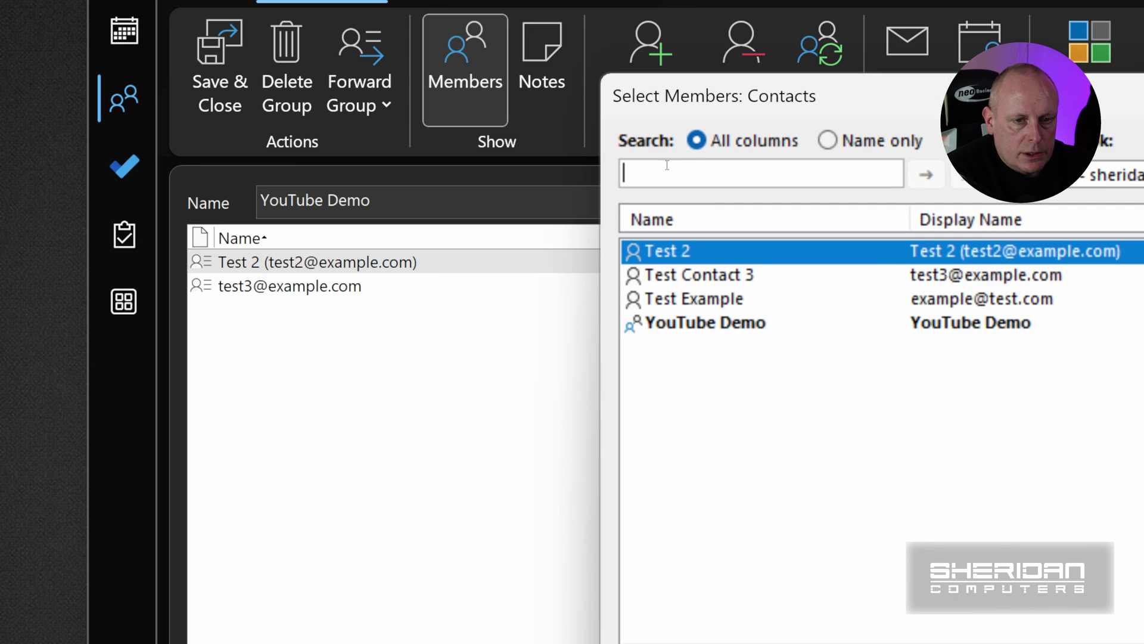
{"action": "left_click", "coordinate": [715, 301]}
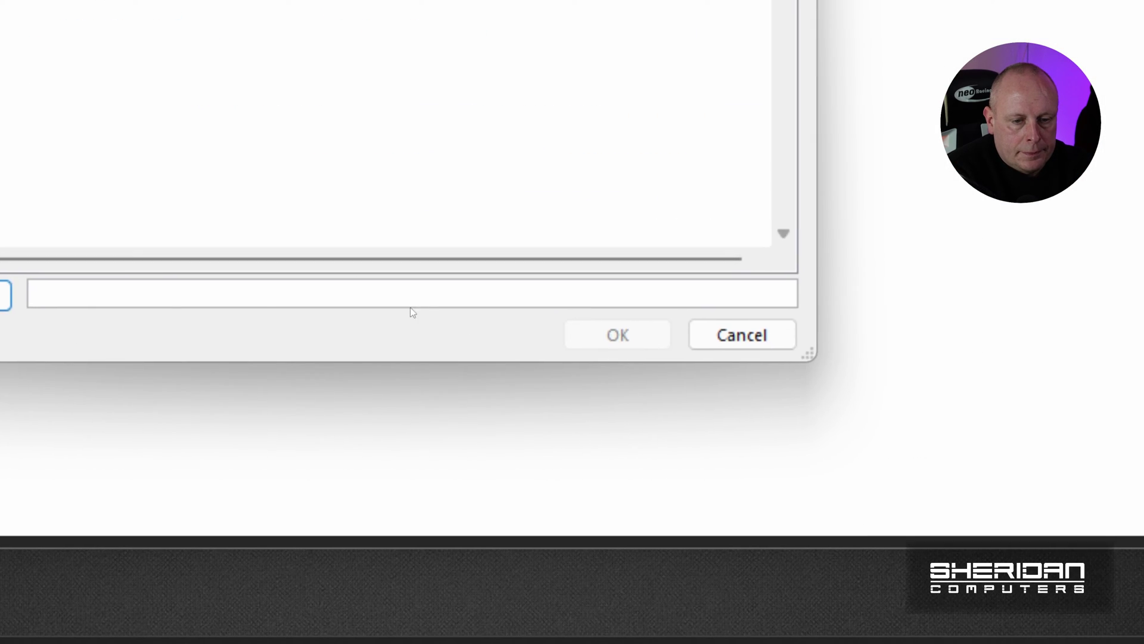
{"action": "left_click", "coordinate": [6, 295]}
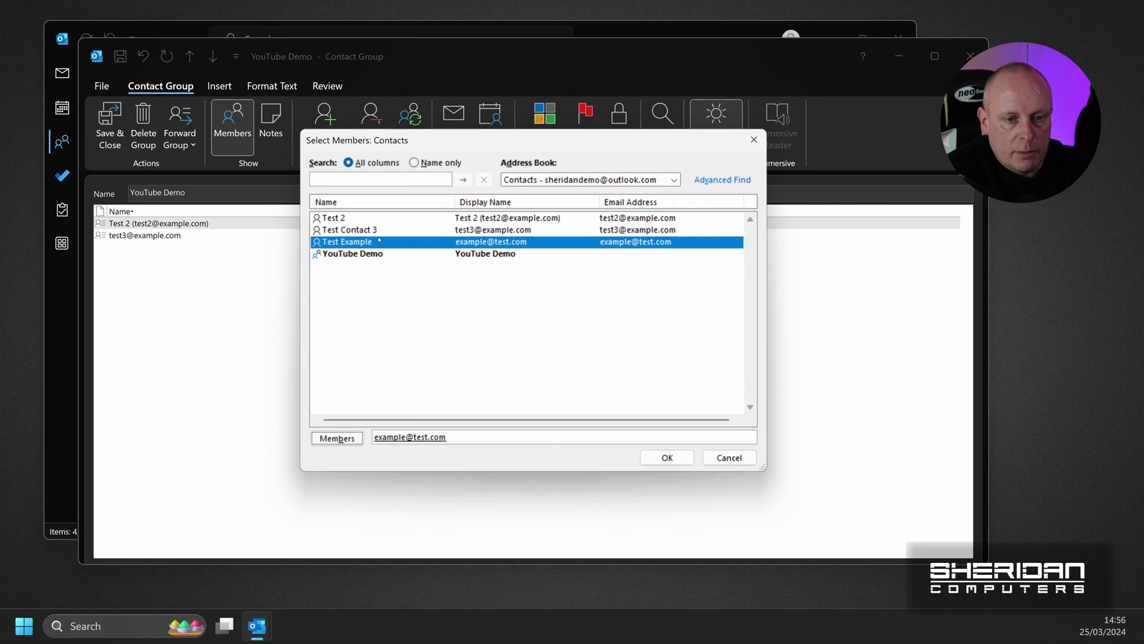
{"action": "left_click", "coordinate": [374, 219]}
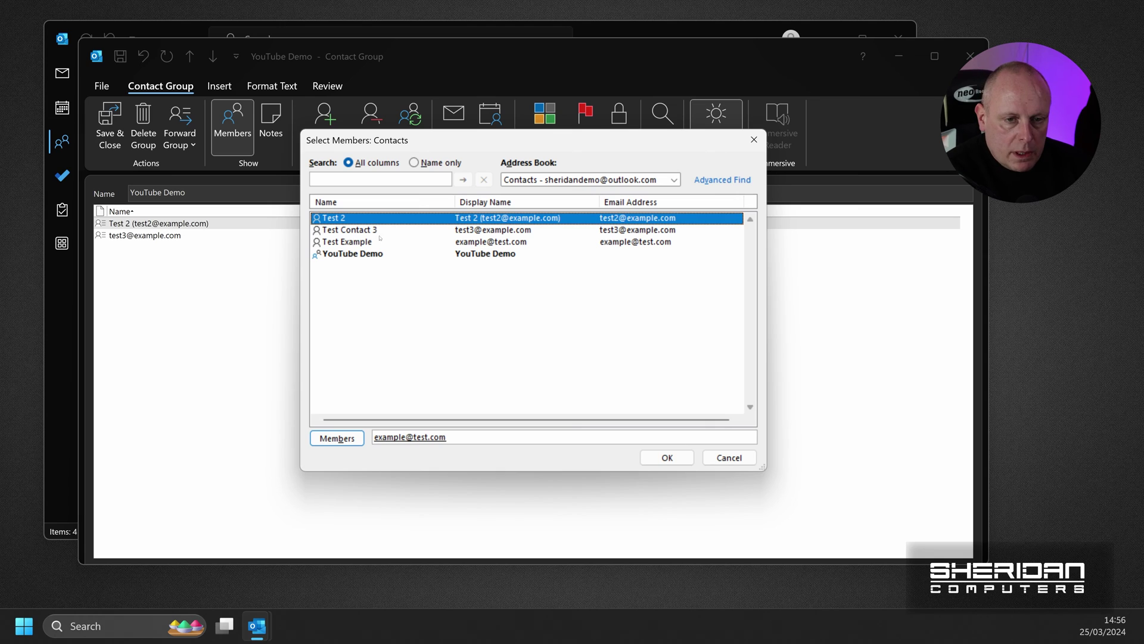
{"action": "left_click", "coordinate": [382, 242], "text": "ctrl"}
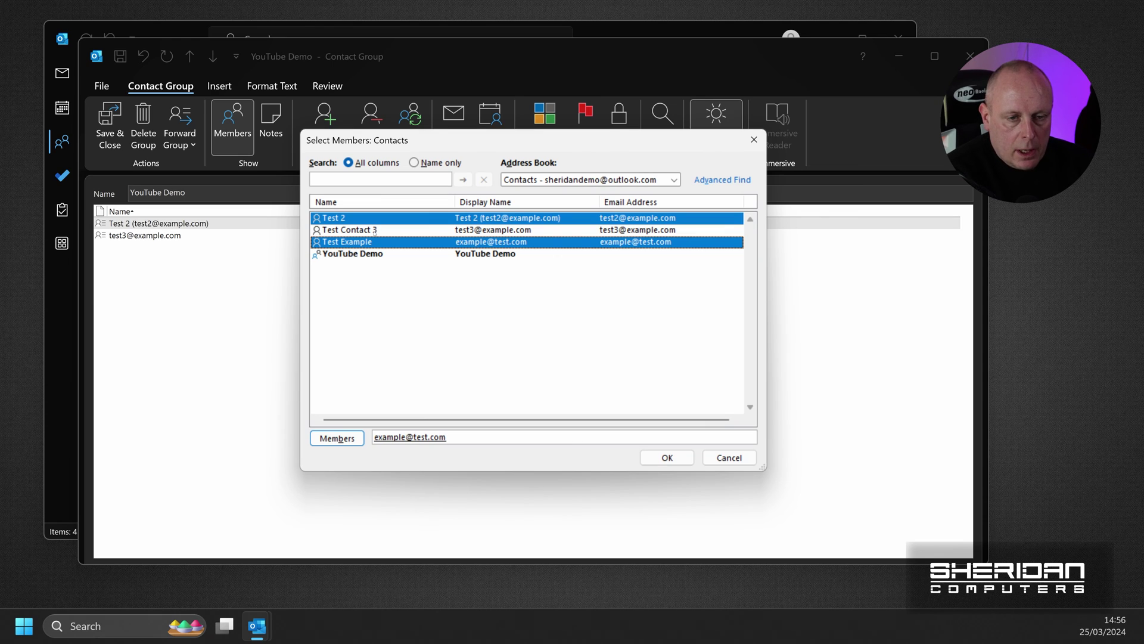
{"action": "left_click", "coordinate": [378, 241], "text": "ctrl"}
{"action": "left_click", "coordinate": [376, 230], "text": "ctrl"}
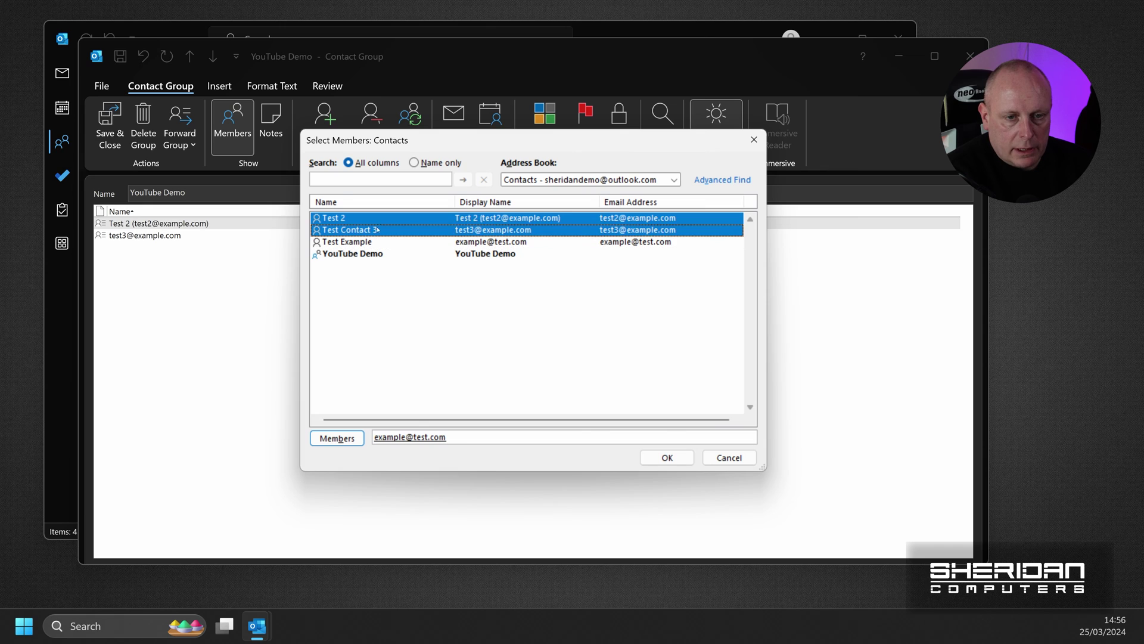
{"action": "left_click", "coordinate": [376, 218], "text": "ctrl"}
{"action": "left_click", "coordinate": [374, 231], "text": "ctrl"}
{"action": "left_click", "coordinate": [363, 219]}
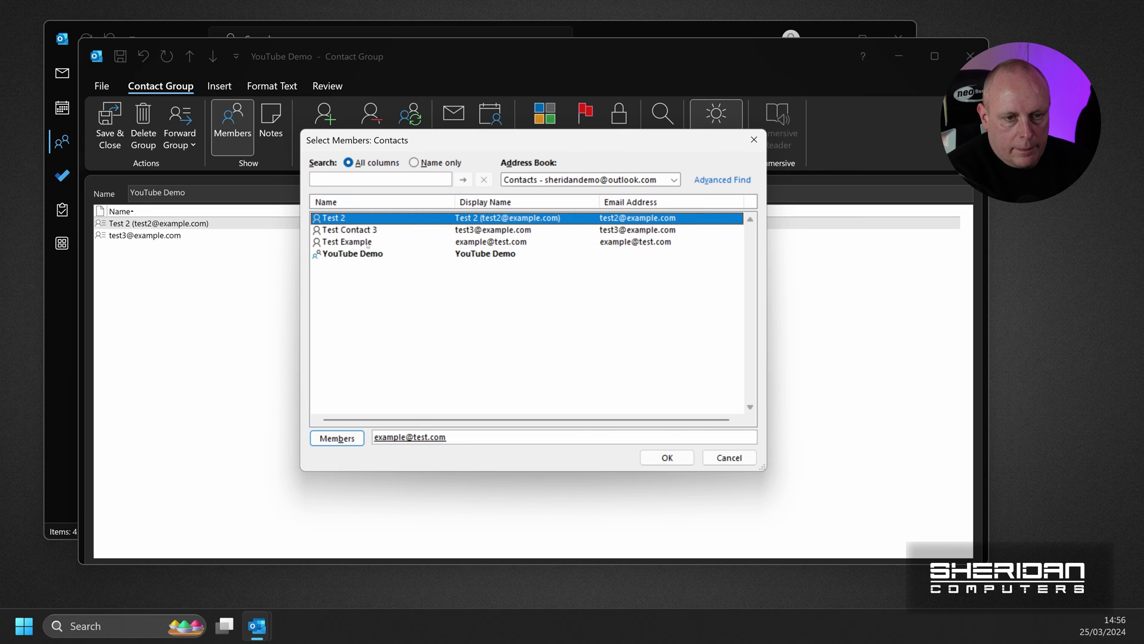
{"action": "left_click", "coordinate": [361, 243], "text": "shift"}
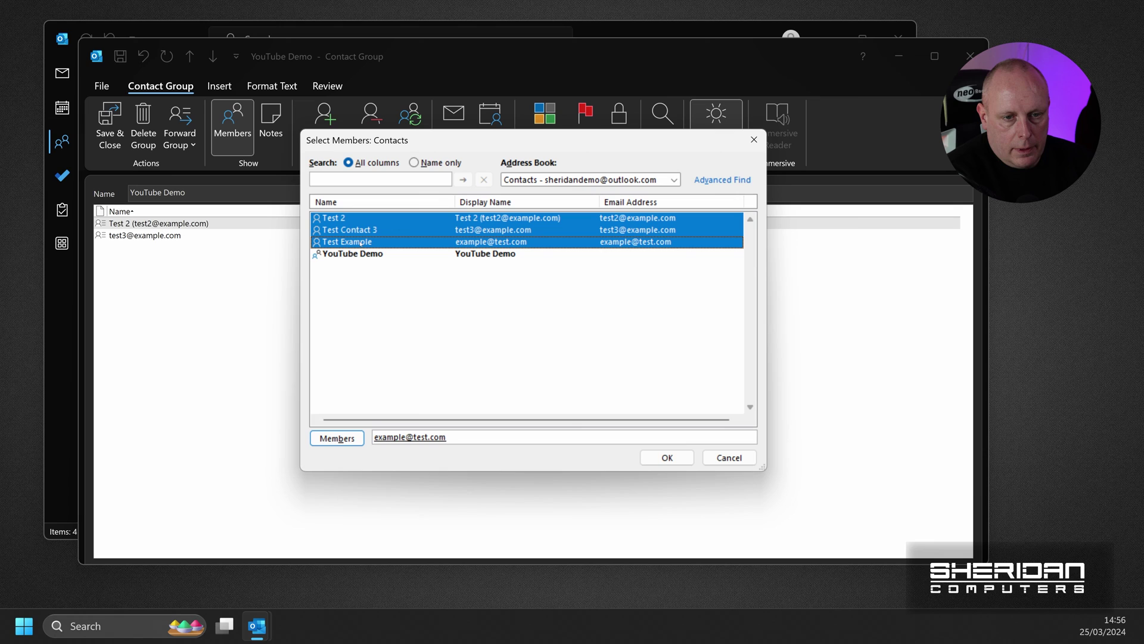
{"action": "left_click", "coordinate": [360, 219]}
{"action": "left_click", "coordinate": [365, 230]}
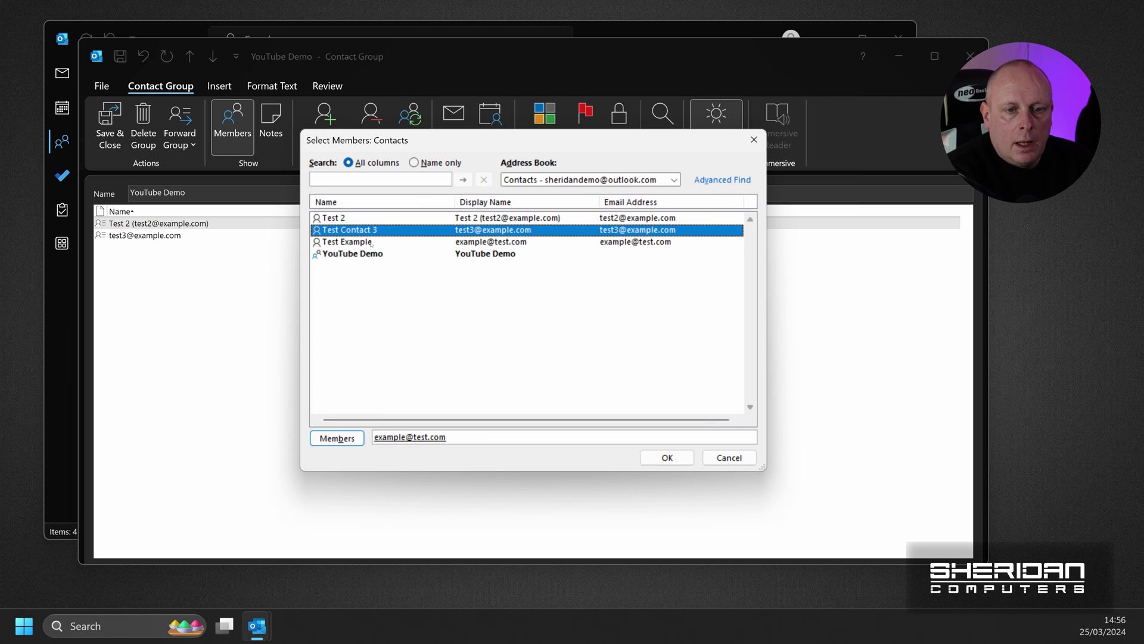
{"action": "left_click", "coordinate": [371, 243], "text": "ctrl"}
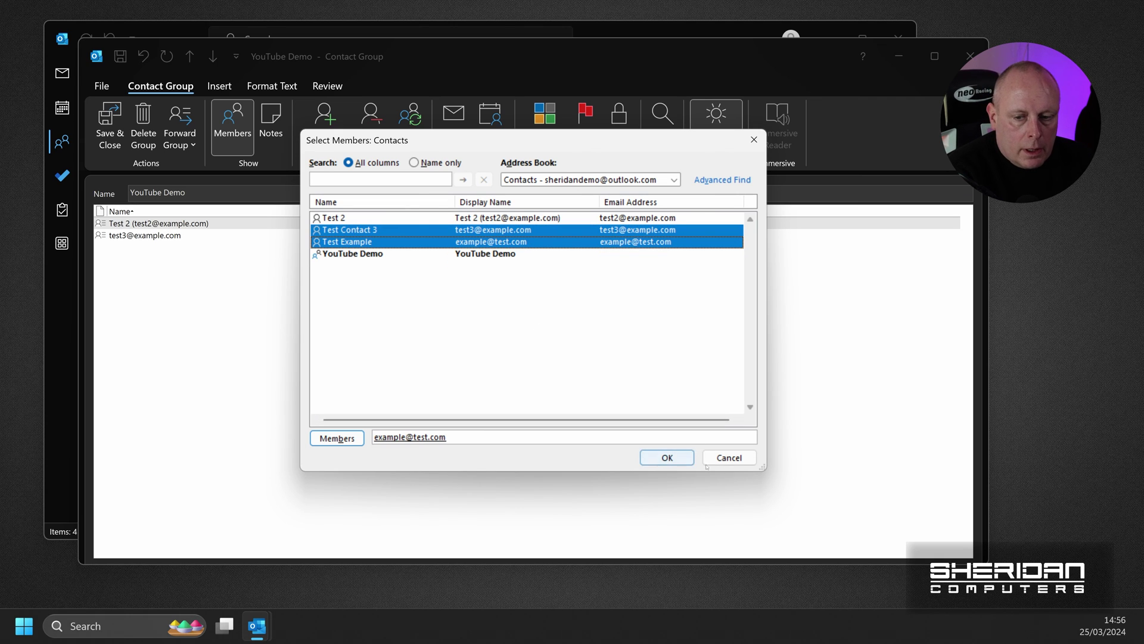
{"action": "left_click", "coordinate": [665, 456]}
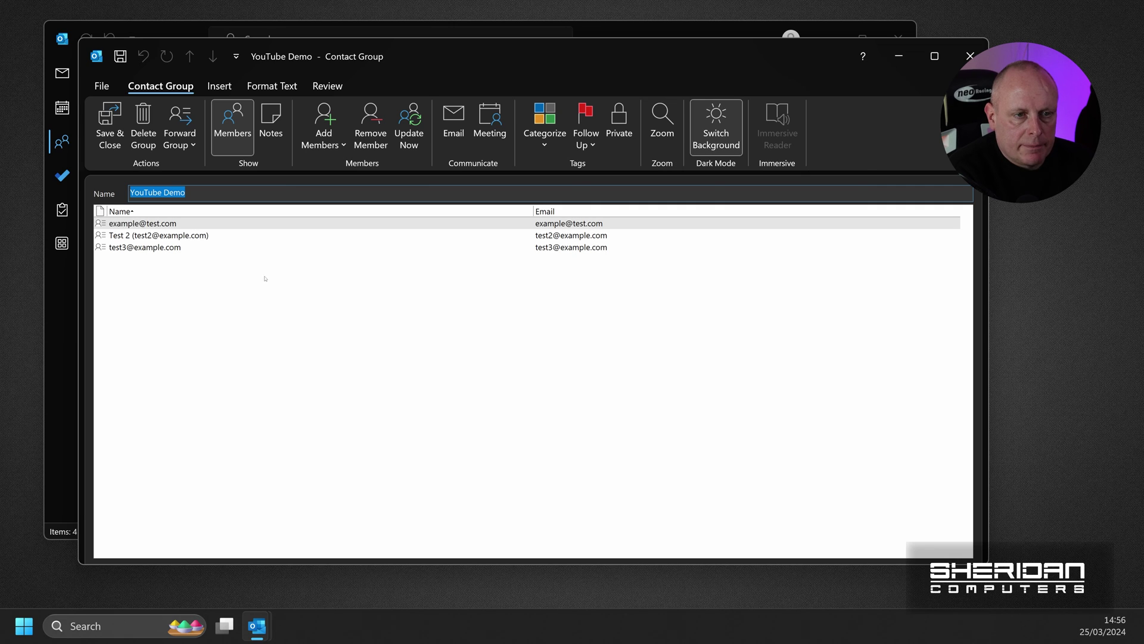
Delete the YouTube Demo group despite unsaved changes, then return to the Mail Inbox
{"action": "left_click", "coordinate": [143, 128]}
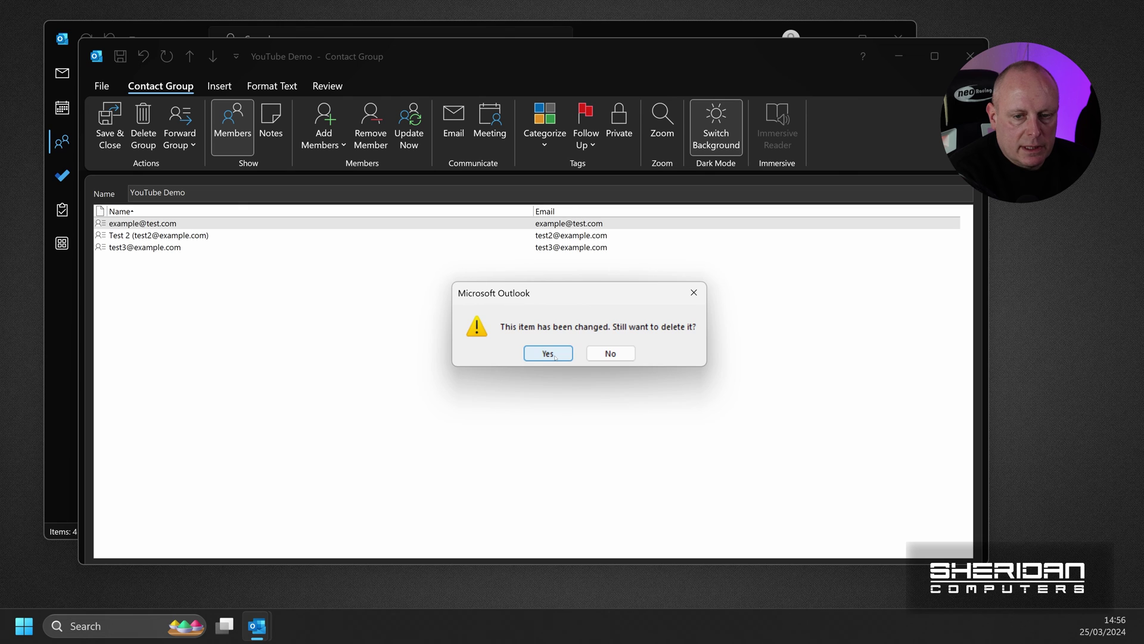
{"action": "left_click", "coordinate": [547, 353]}
{"action": "left_click", "coordinate": [555, 357]}
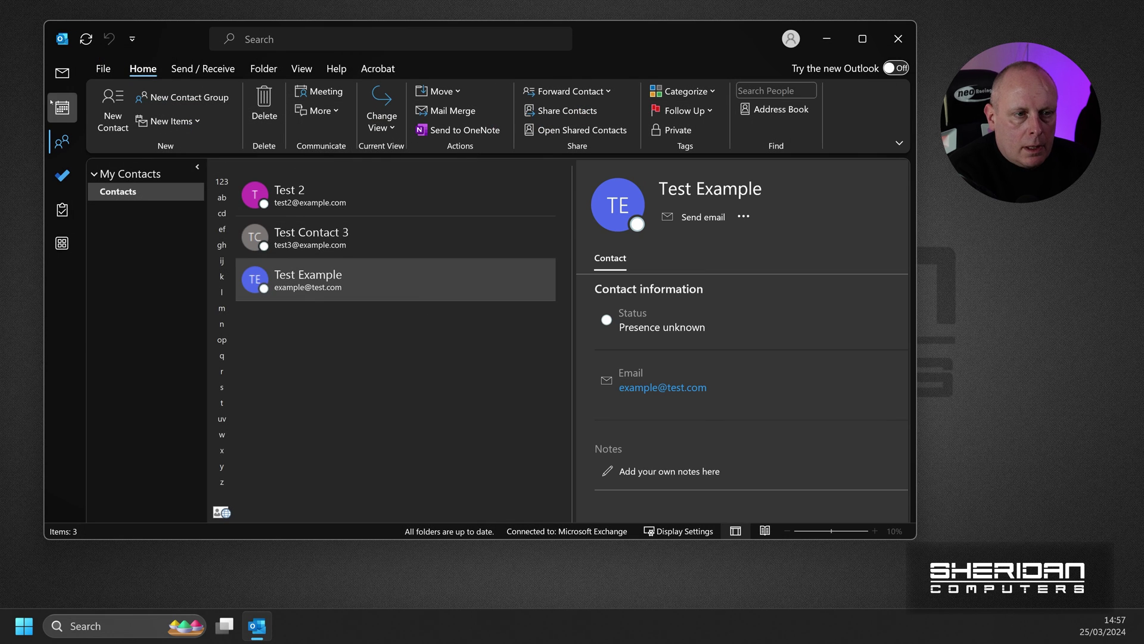
{"action": "left_click", "coordinate": [62, 74]}
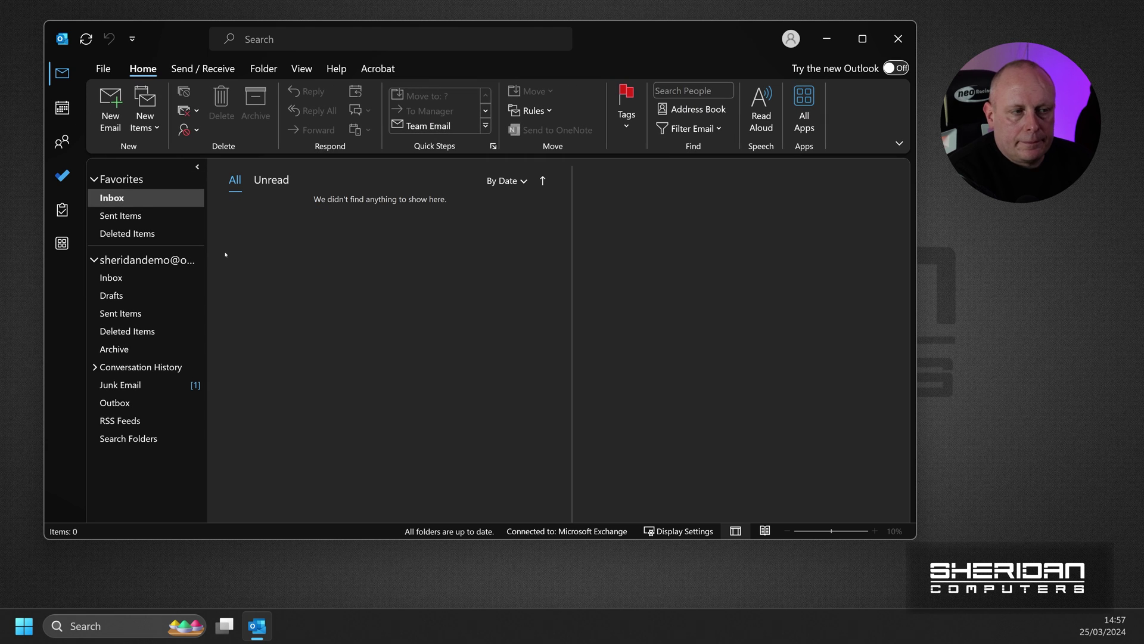